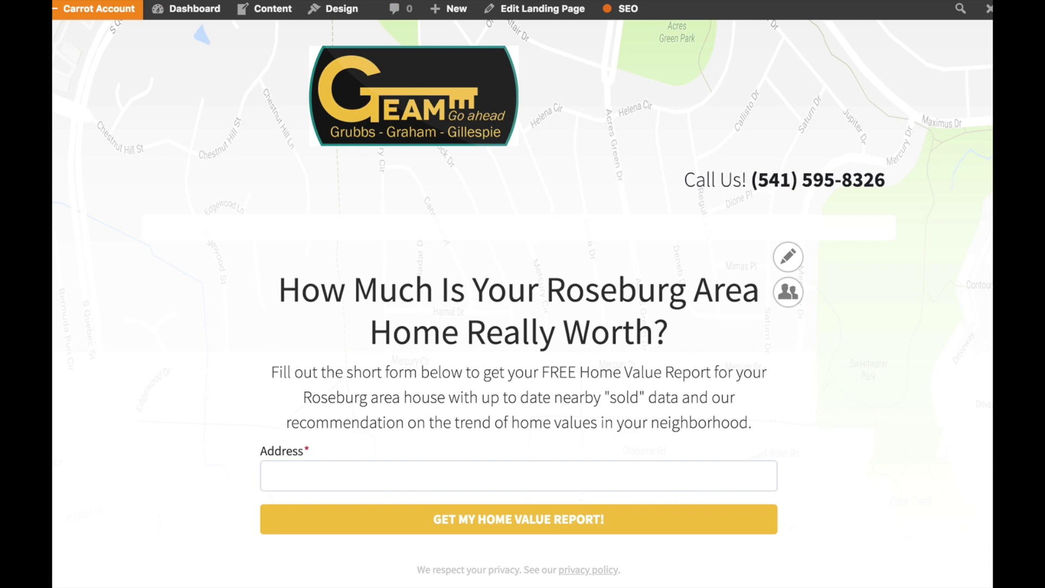
Go from the Home Value Report page back to the G Team site Dashboard.
{"action": "left_click", "coordinate": [194, 9]}
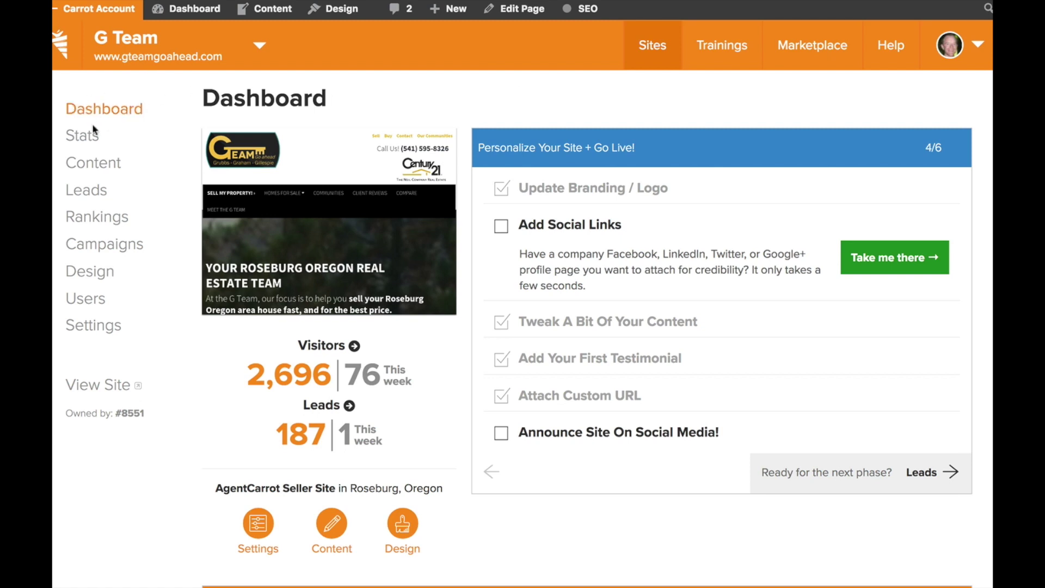
Open Content to show the Pages list of all 21 published pages.
{"action": "mouse_move", "coordinate": [92, 162]}
{"action": "left_mouse_down"}
{"action": "mouse_move", "coordinate": [96, 177]}
{"action": "mouse_move", "coordinate": [96, 164]}
{"action": "left_mouse_up"}
{"action": "left_click", "coordinate": [96, 166]}
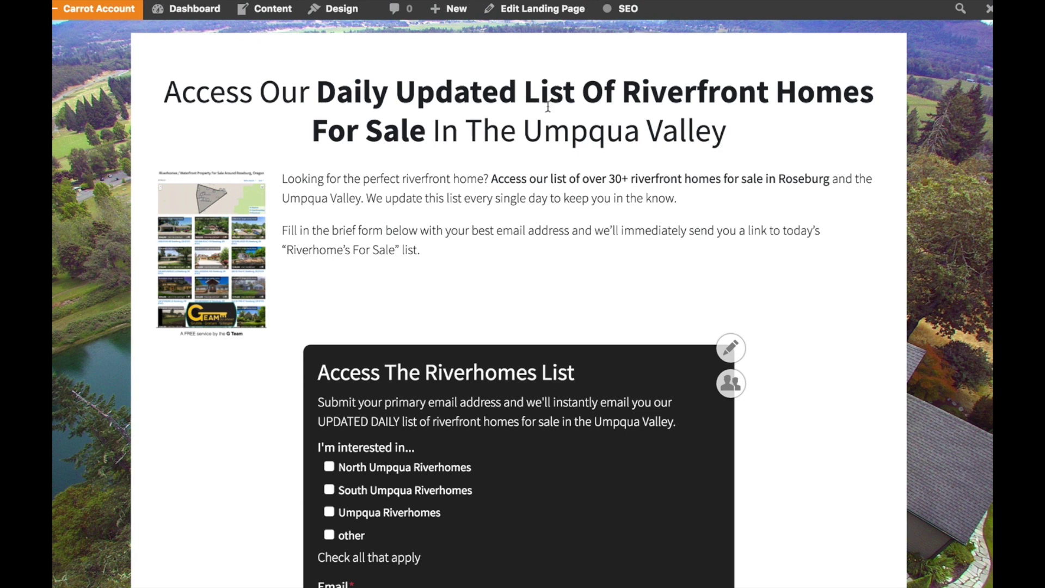
{"action": "scroll", "coordinate": [555, 216], "scroll_direction": "down", "scroll_amount": 2}
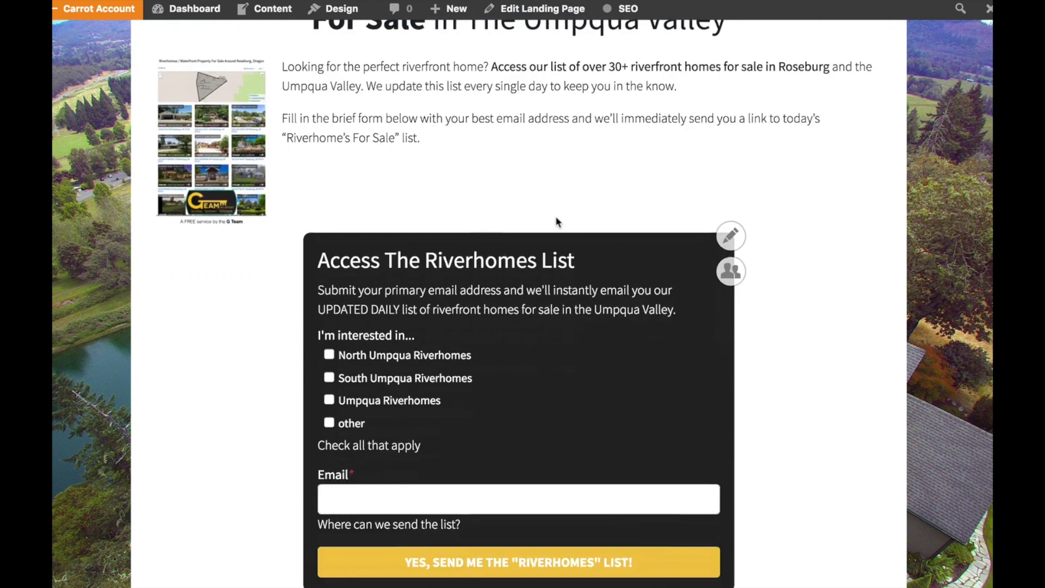
{"action": "scroll", "coordinate": [555, 216], "scroll_direction": "up", "scroll_amount": 2}
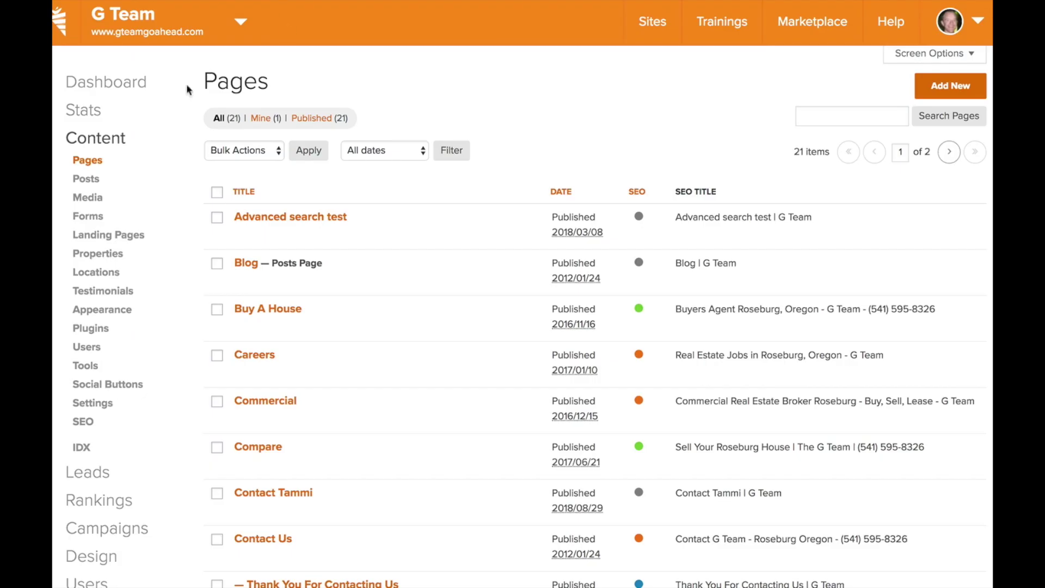
Open Landing Pages and view the live Home Value Report page.
{"action": "left_click", "coordinate": [103, 240]}
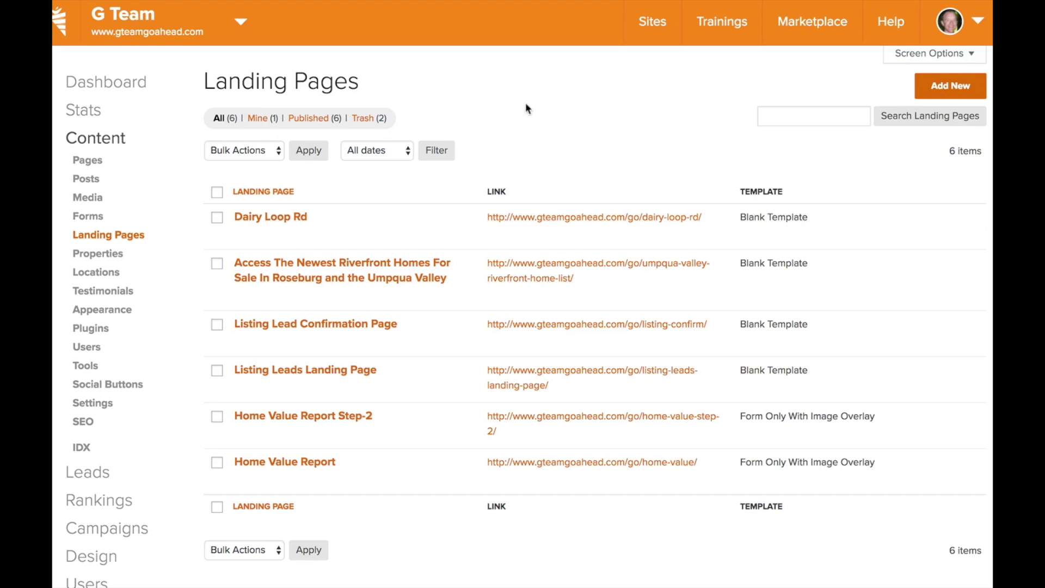
{"action": "scroll", "coordinate": [521, 108], "scroll_direction": "down", "scroll_amount": 1}
{"action": "mouse_move", "coordinate": [429, 340]}
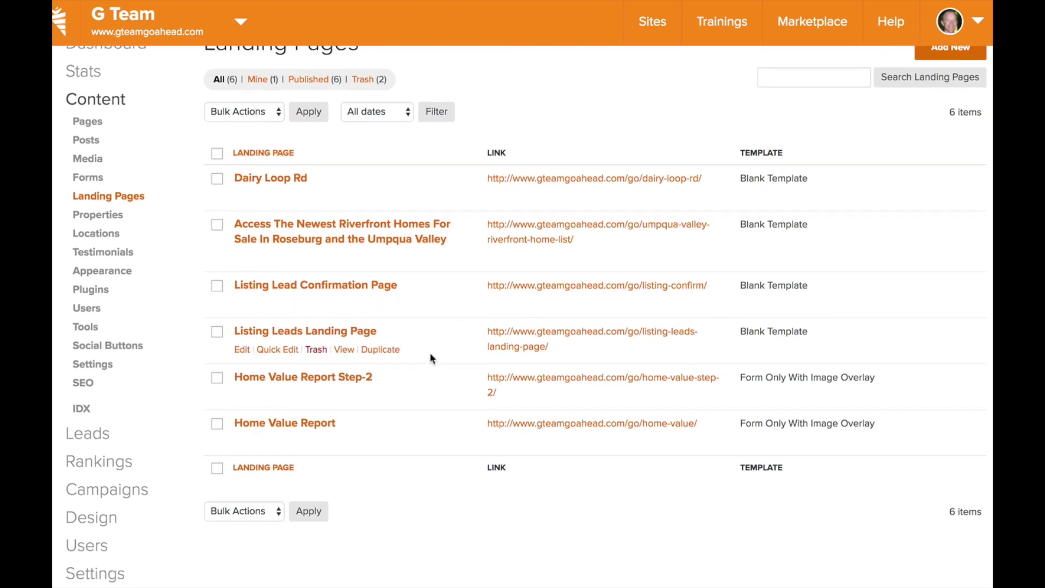
{"action": "mouse_move", "coordinate": [423, 441]}
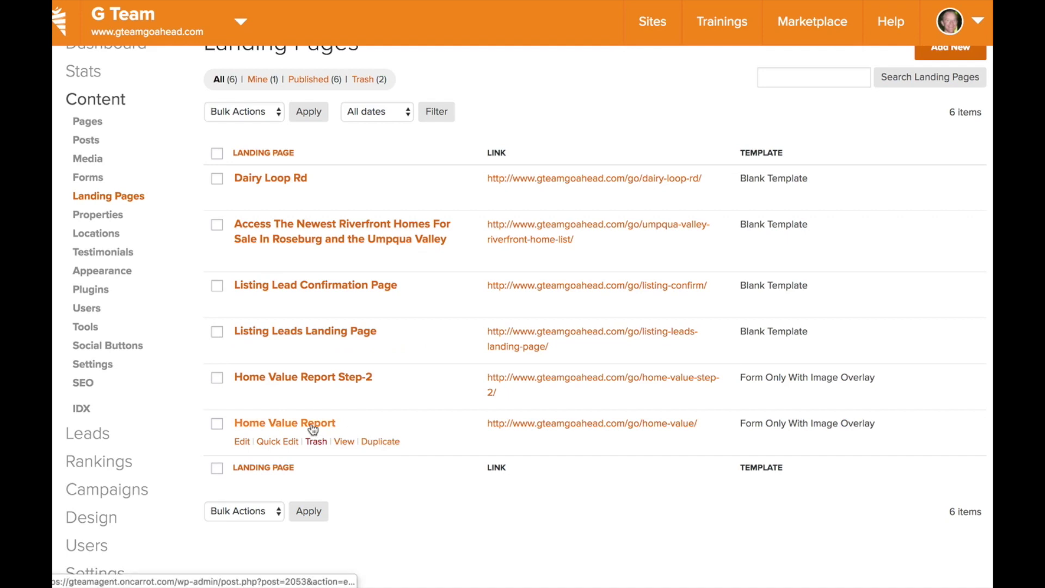
{"action": "mouse_move", "coordinate": [303, 393]}
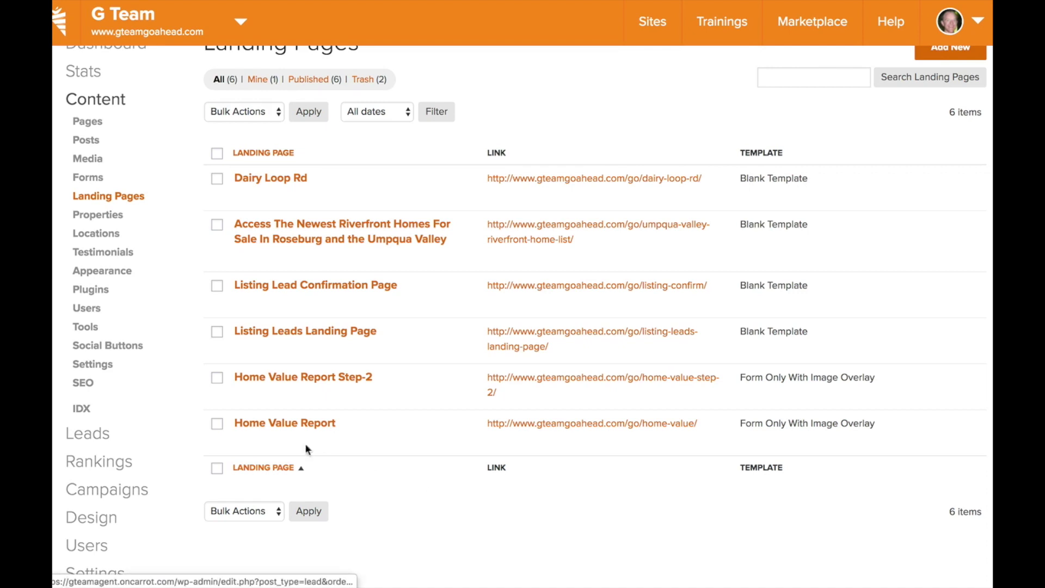
{"action": "mouse_move", "coordinate": [248, 442]}
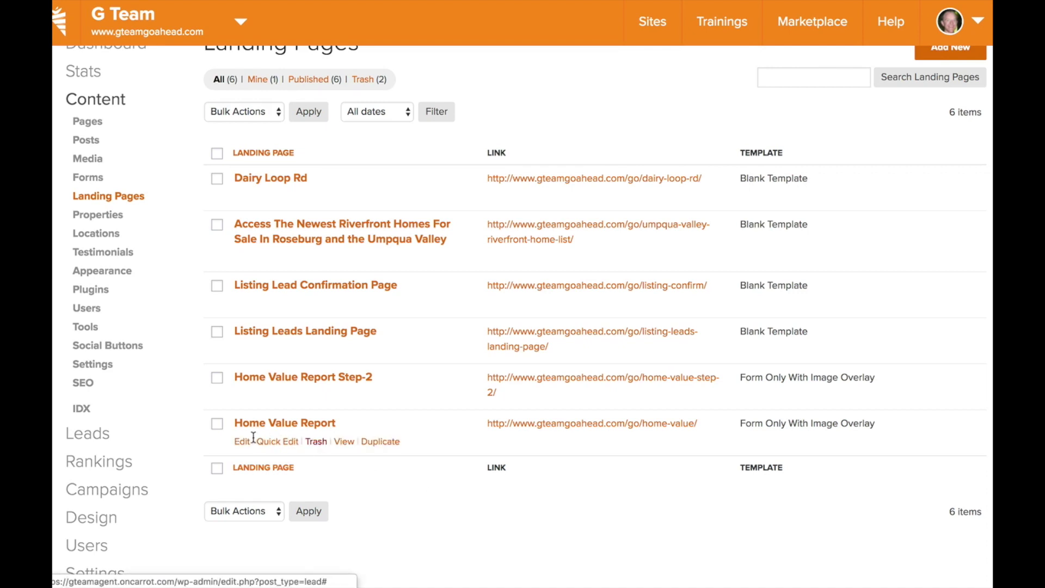
{"action": "left_click", "coordinate": [344, 442]}
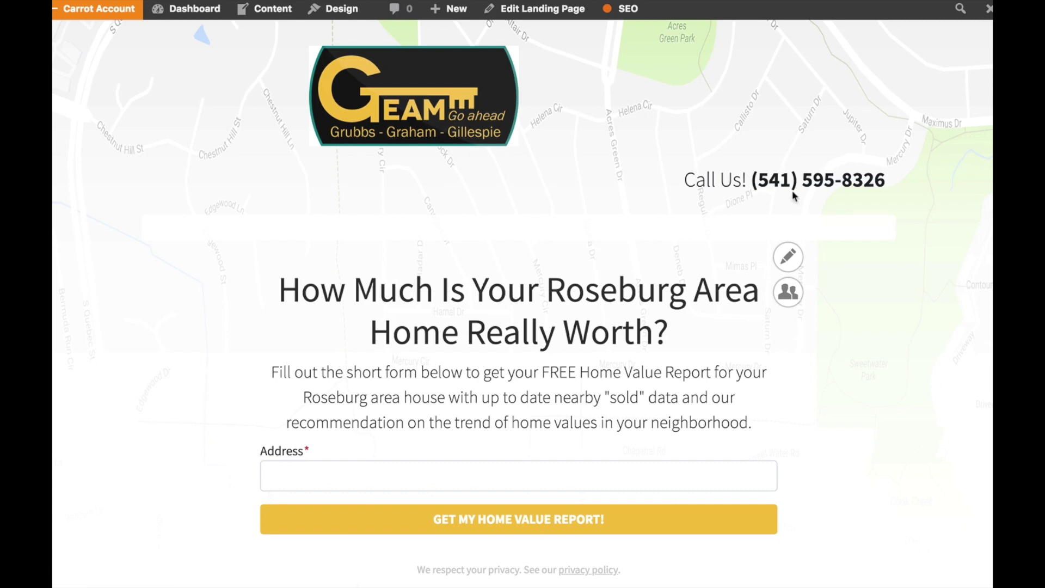
Inspect the live Roseburg home-worth page, then open it in the Edit Landing Page screen.
{"action": "scroll", "coordinate": [565, 346], "scroll_direction": "down", "scroll_amount": 1}
{"action": "scroll", "coordinate": [565, 346], "scroll_direction": "down", "scroll_amount": 3}
{"action": "left_click_drag", "start_coordinate": [278, 216], "coordinate": [806, 459]}
{"action": "left_click", "coordinate": [805, 459]}
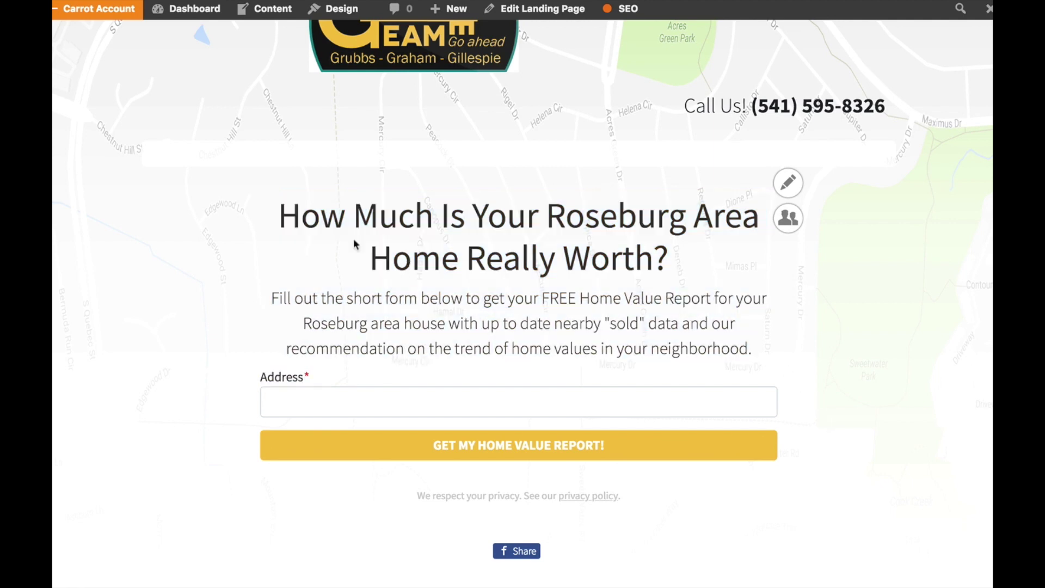
{"action": "double_click", "coordinate": [621, 227]}
{"action": "left_click", "coordinate": [611, 219]}
{"action": "scroll", "coordinate": [571, 190], "scroll_direction": "up", "scroll_amount": 2}
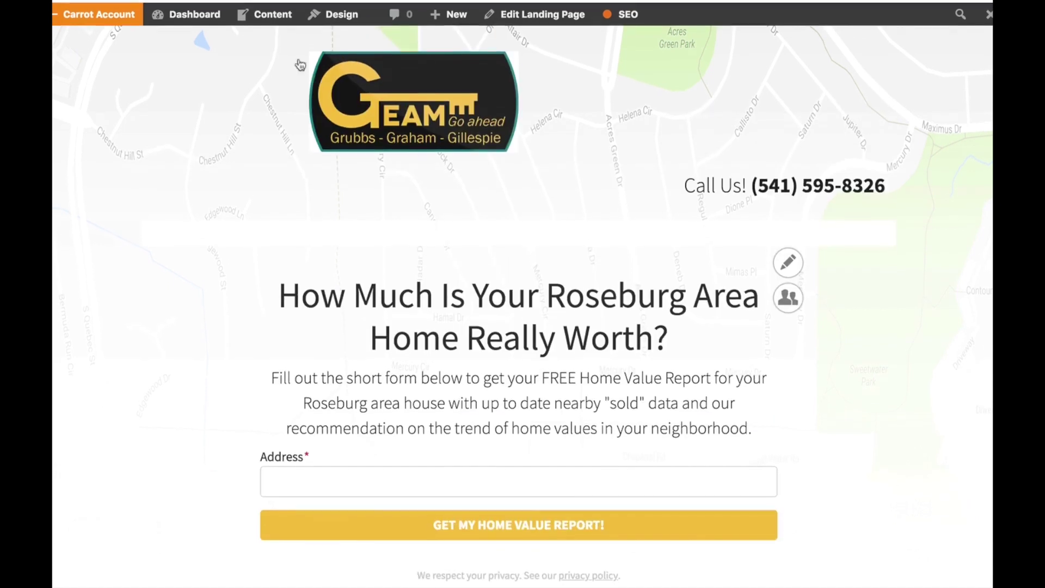
{"action": "left_click", "coordinate": [533, 10]}
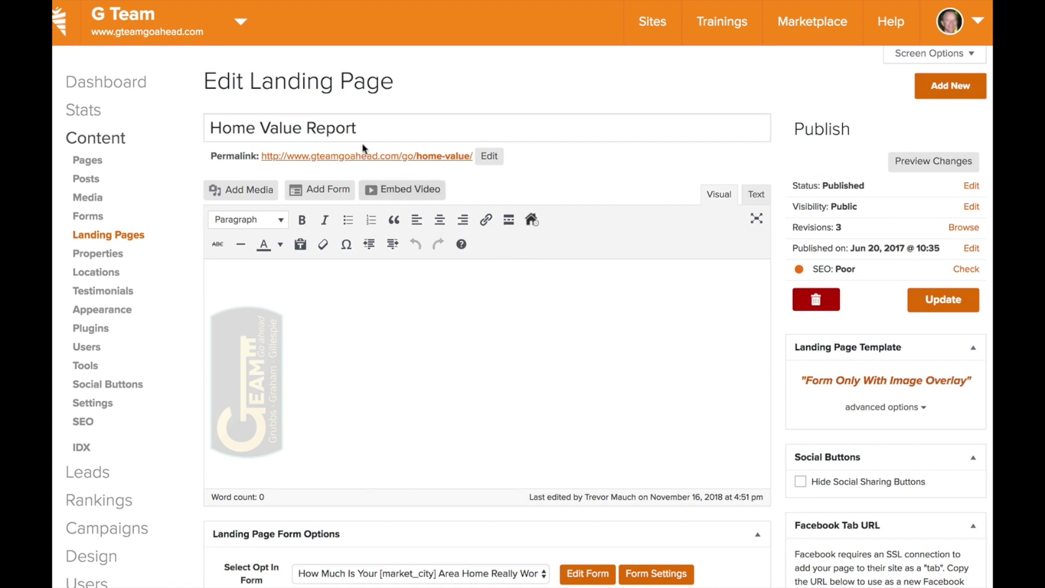
{"action": "double_click", "coordinate": [335, 126]}
{"action": "triple_click", "coordinate": [336, 121]}
{"action": "left_click", "coordinate": [362, 122]}
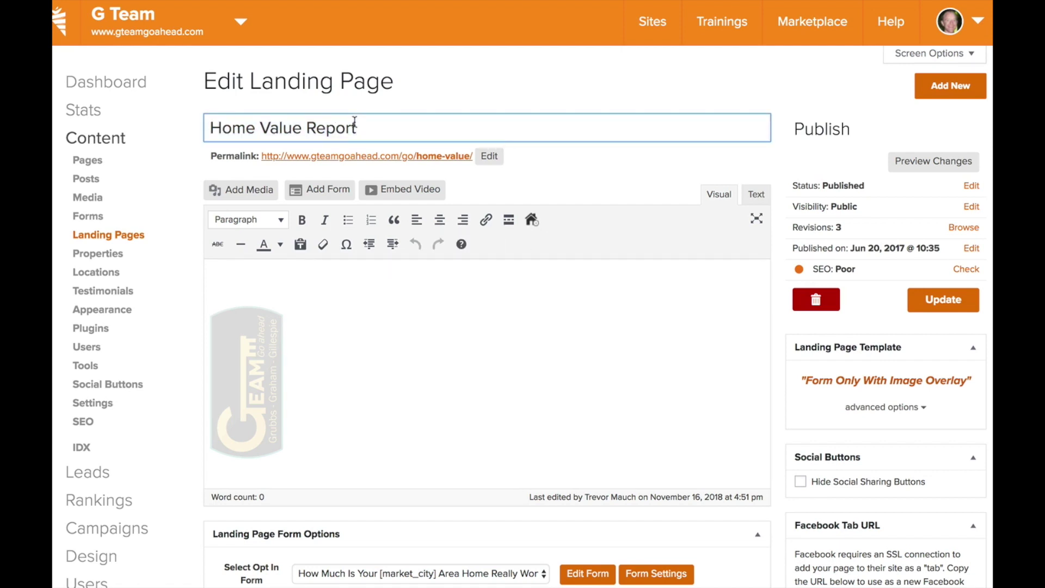
{"action": "triple_click", "coordinate": [354, 121]}
{"action": "left_click", "coordinate": [354, 122]}
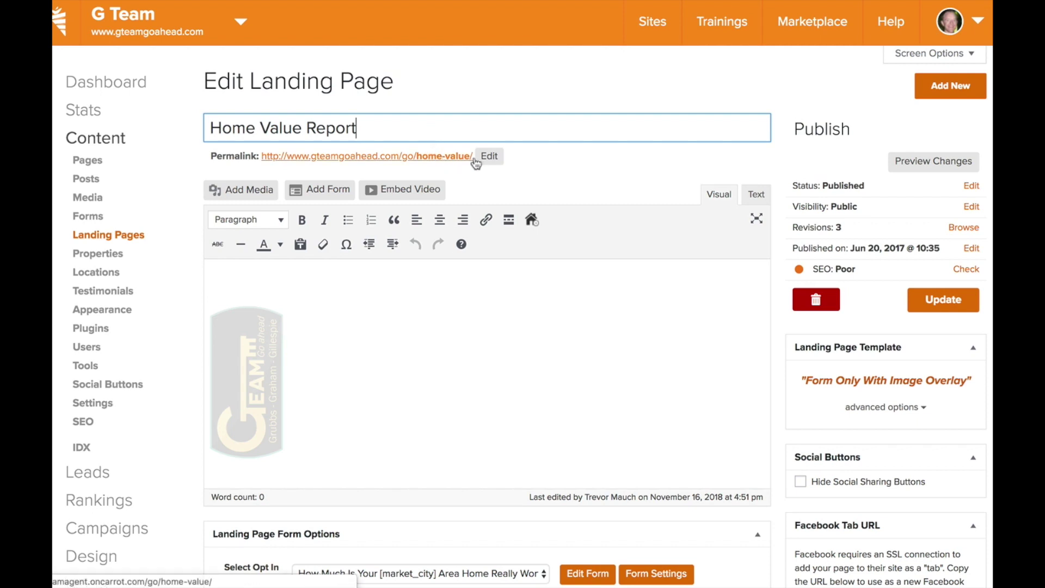
{"action": "left_click", "coordinate": [489, 157]}
{"action": "triple_click", "coordinate": [496, 158]}
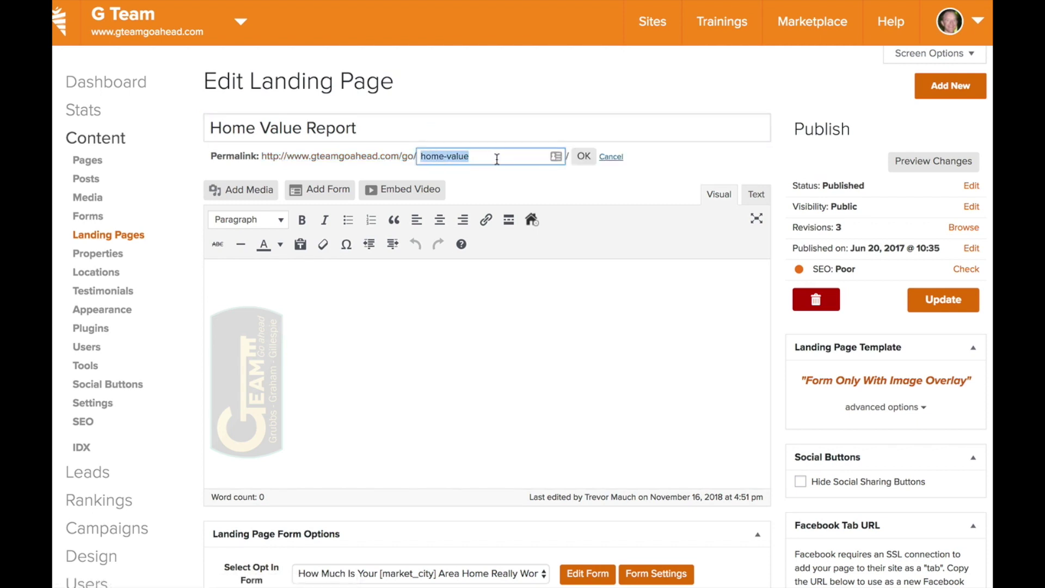
{"action": "left_click", "coordinate": [521, 183]}
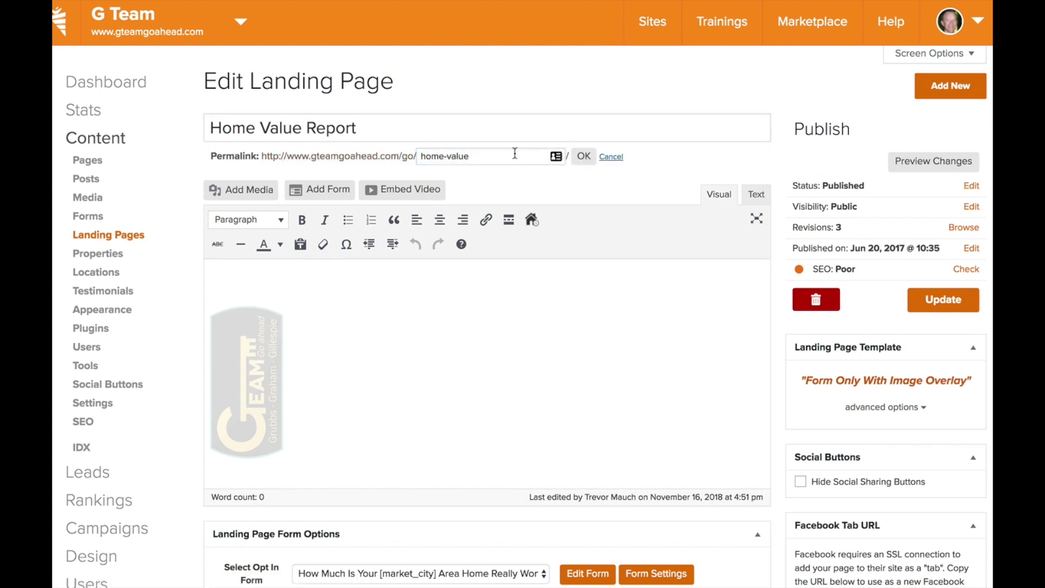
{"action": "left_click", "coordinate": [584, 156]}
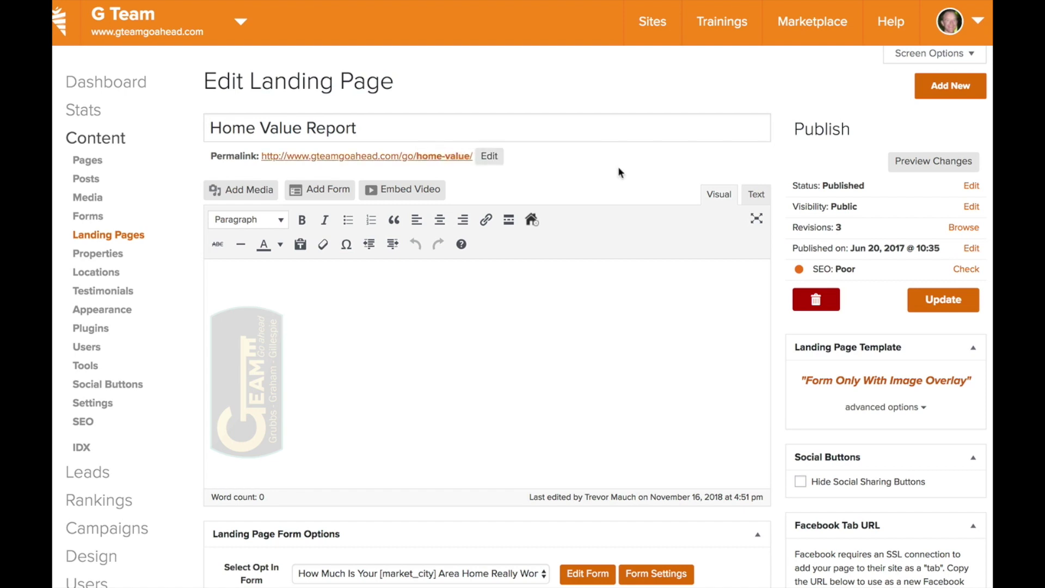
{"action": "scroll", "coordinate": [786, 163], "scroll_direction": "down", "scroll_amount": 2}
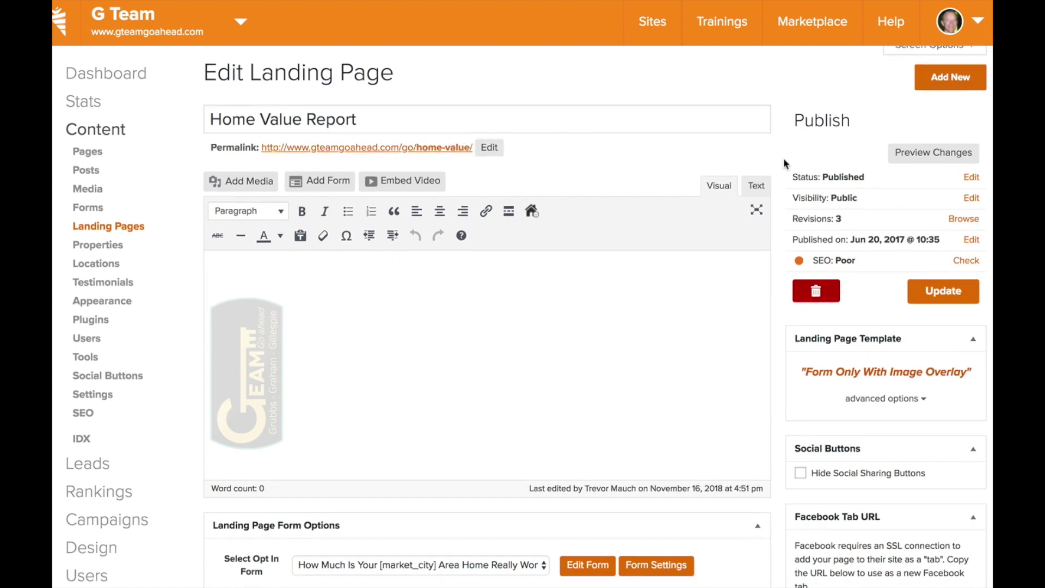
{"action": "scroll", "coordinate": [517, 170], "scroll_direction": "up", "scroll_amount": 2}
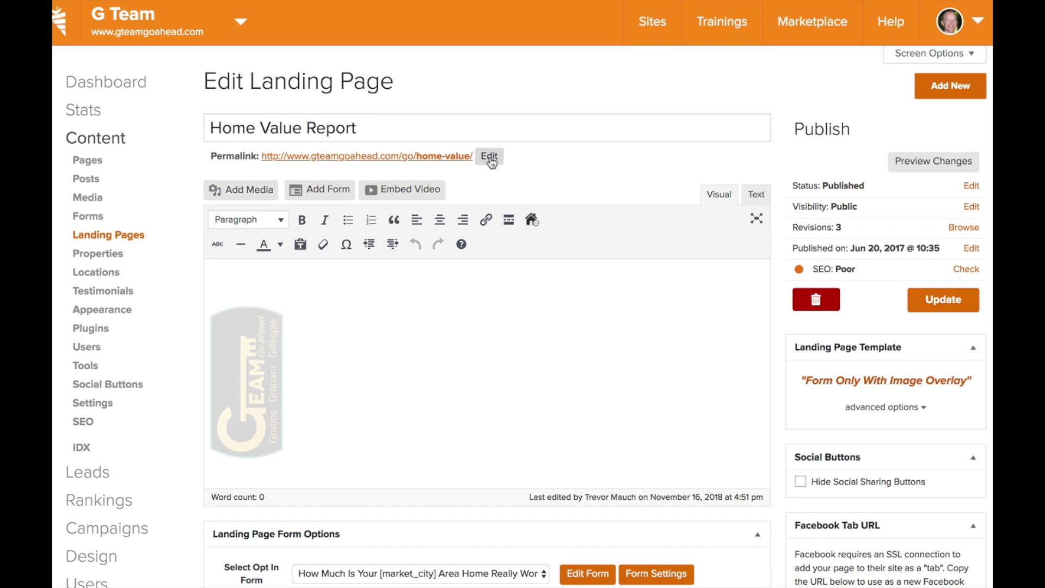
{"action": "left_click", "coordinate": [472, 340]}
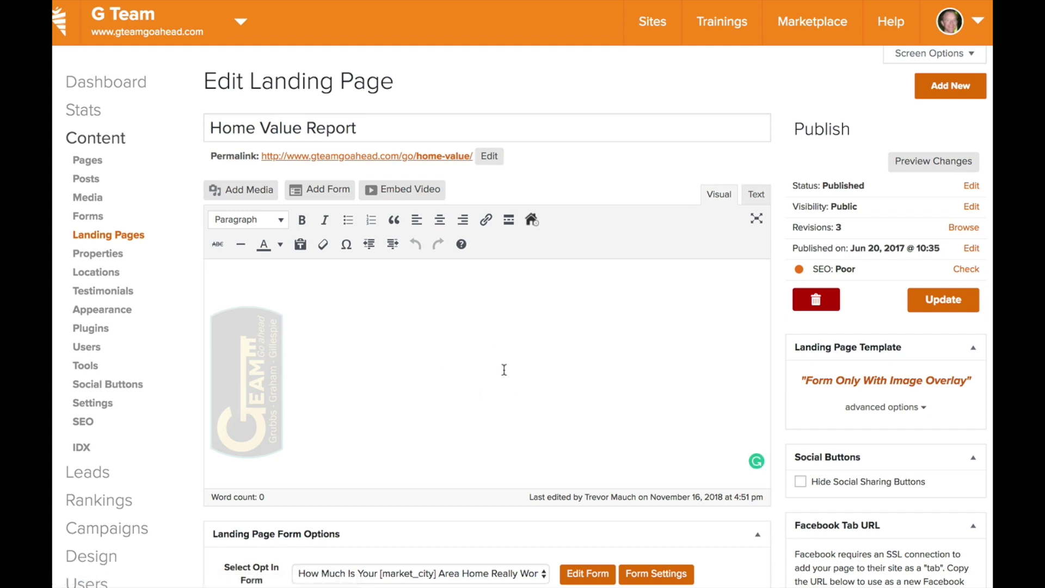
{"action": "left_click", "coordinate": [407, 157]}
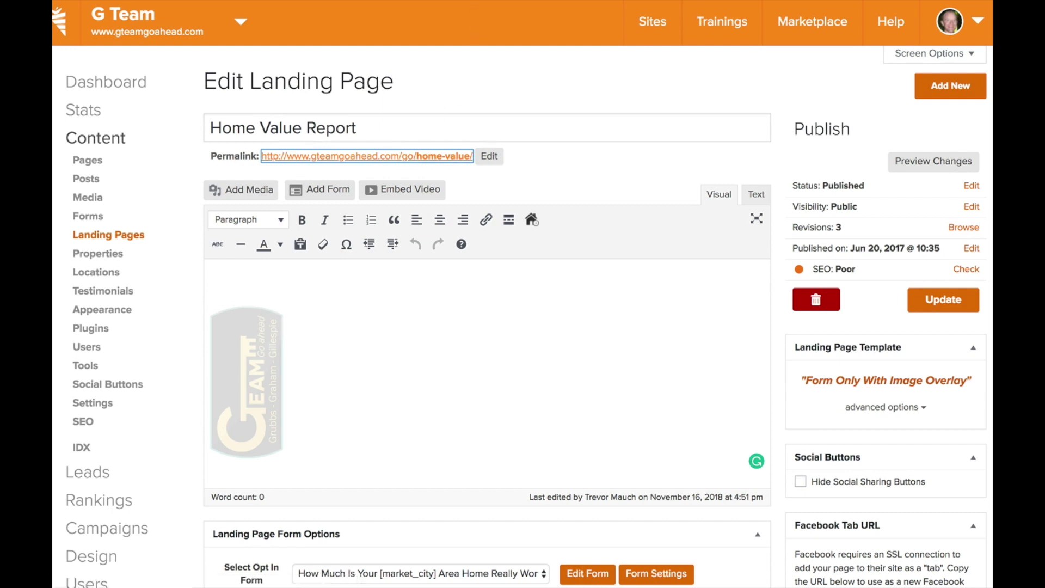
Keep 'How Much Is Your [market_city] Area Home Really Worth?' as the page's opt-in form.
{"action": "scroll", "coordinate": [774, 197], "scroll_direction": "down", "scroll_amount": 4}
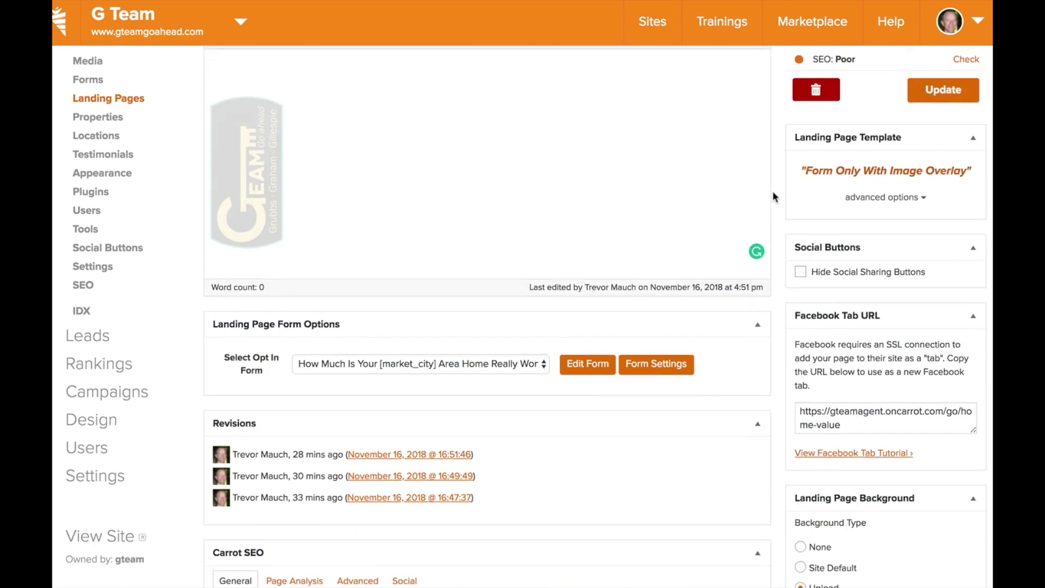
{"action": "left_click", "coordinate": [355, 354]}
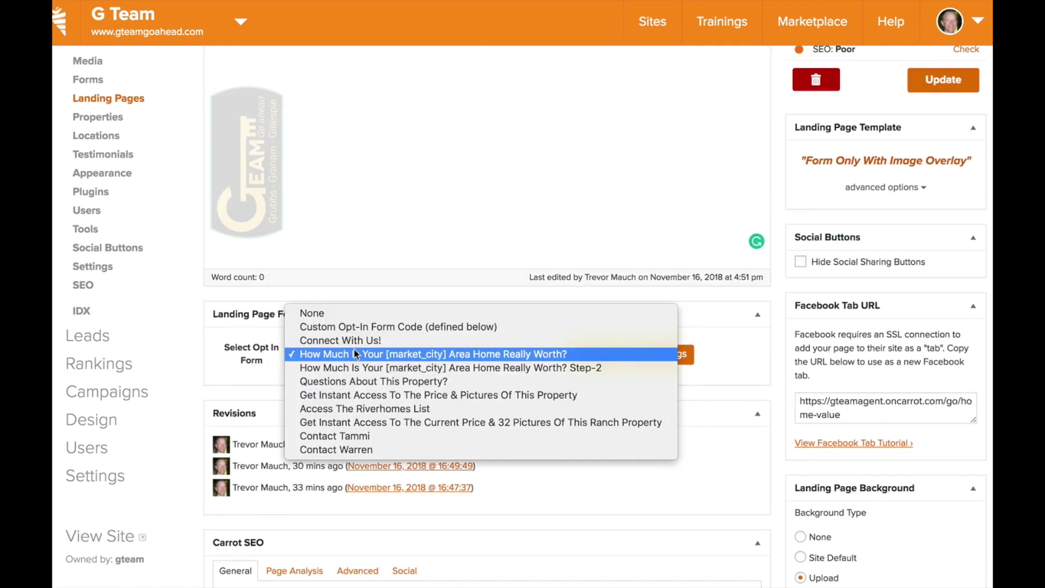
{"action": "left_click", "coordinate": [199, 330]}
{"action": "scroll", "coordinate": [196, 329], "scroll_direction": "up", "scroll_amount": 4}
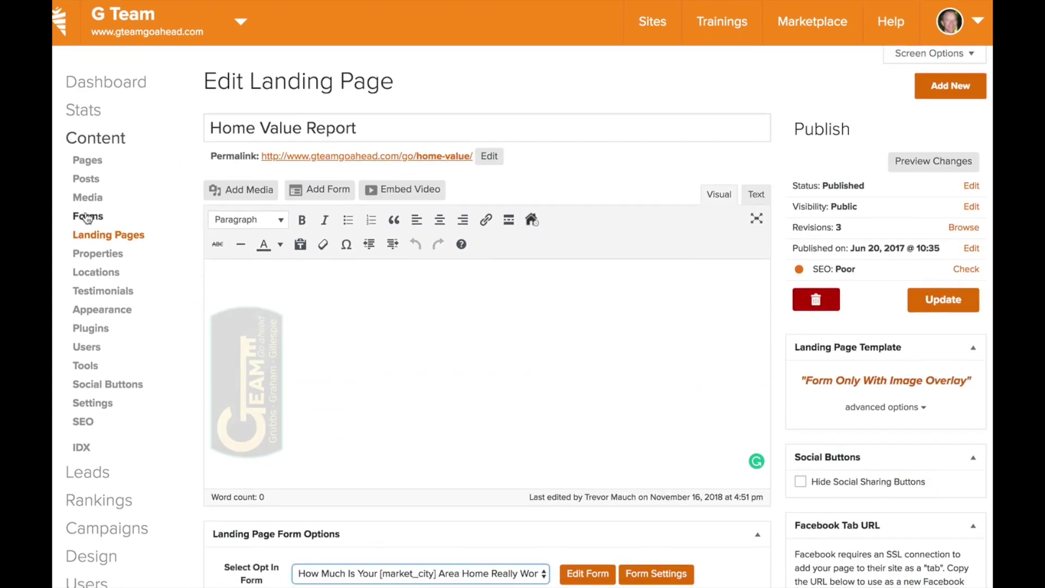
{"action": "scroll", "coordinate": [196, 271], "scroll_direction": "down", "scroll_amount": 4}
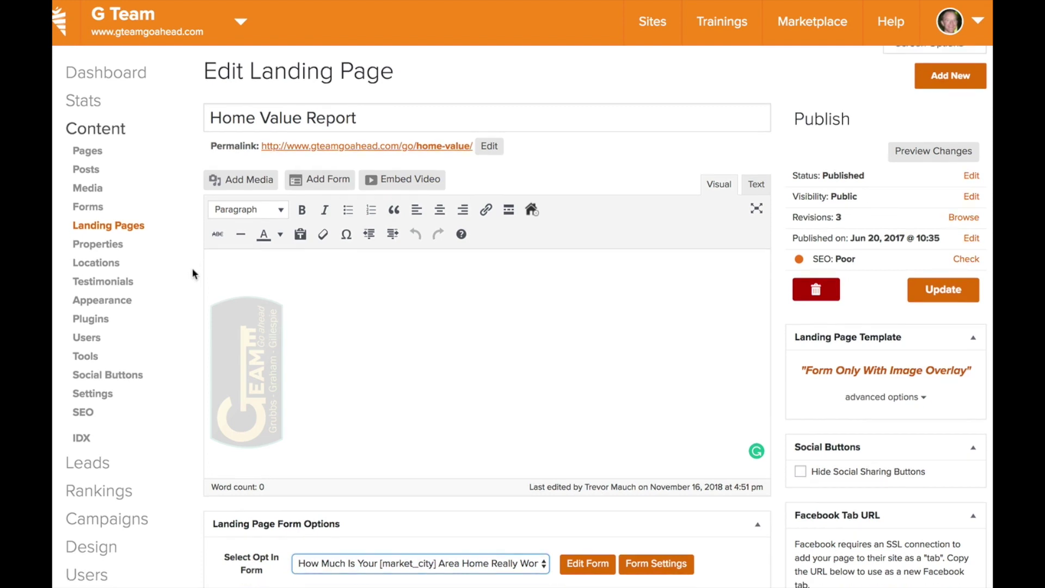
{"action": "left_click", "coordinate": [421, 391]}
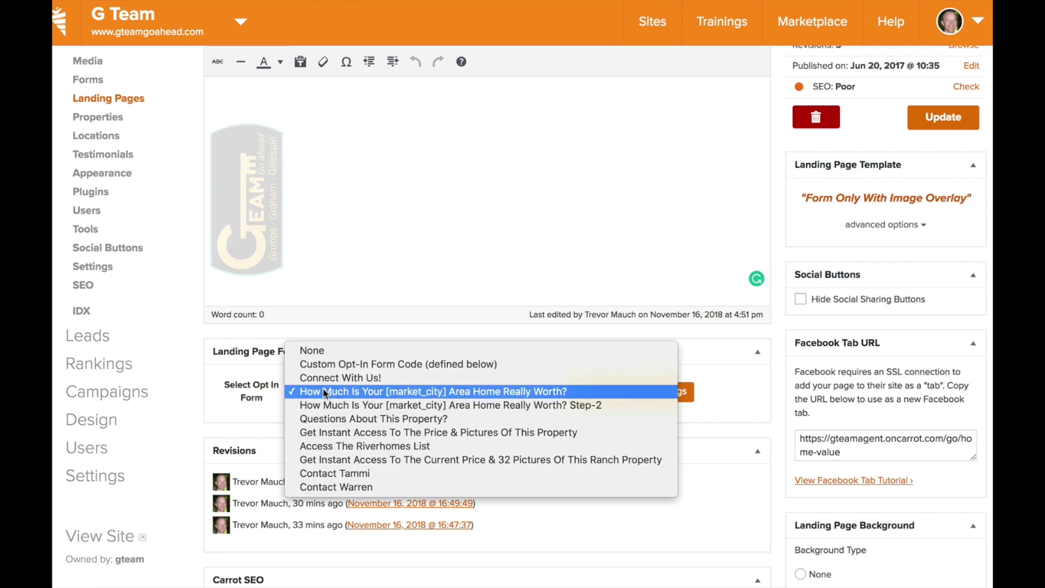
{"action": "left_click", "coordinate": [463, 391]}
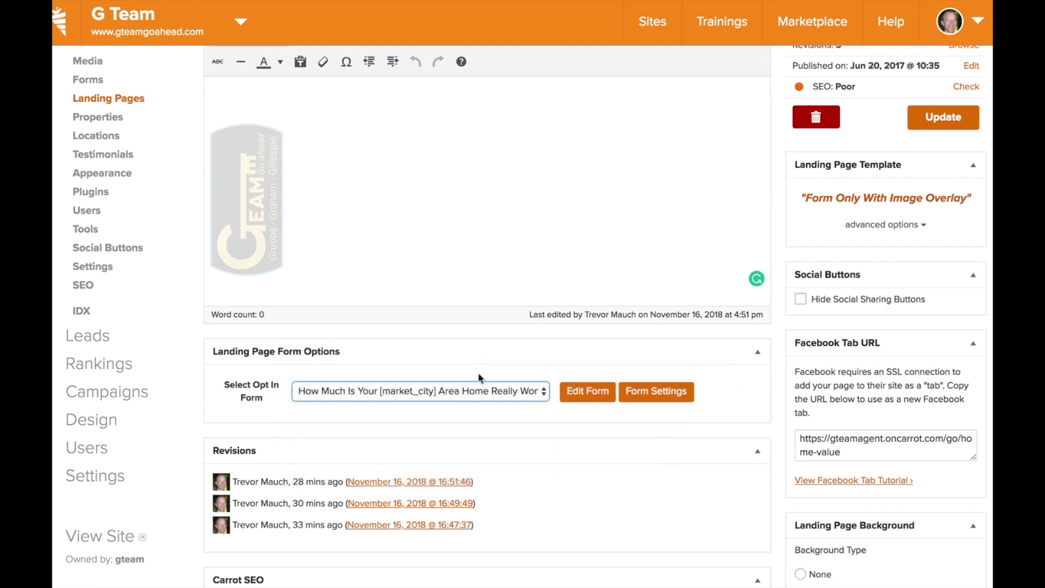
{"action": "scroll", "coordinate": [782, 373], "scroll_direction": "up", "scroll_amount": 1}
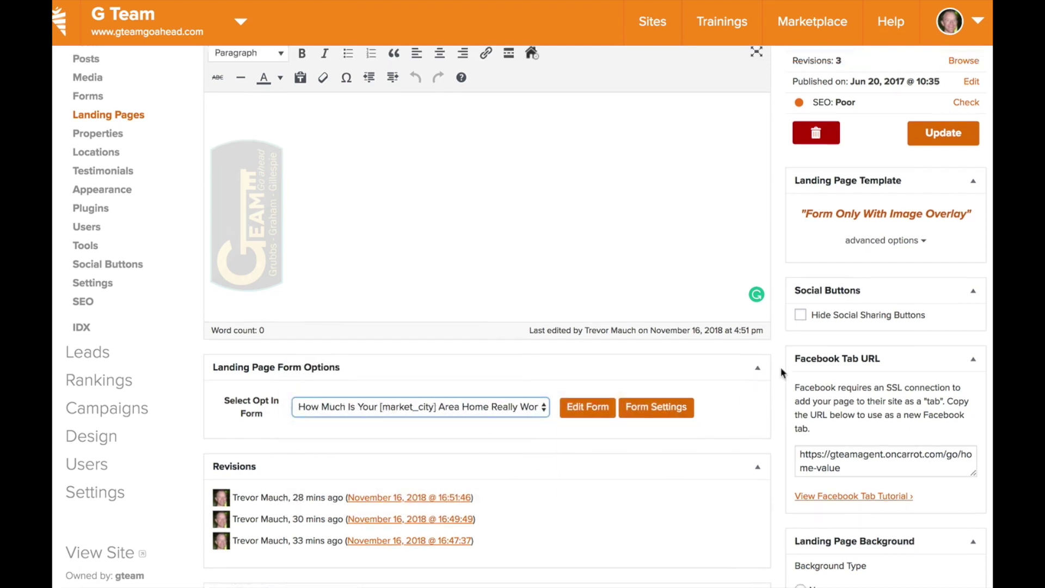
{"action": "scroll", "coordinate": [784, 369], "scroll_direction": "up", "scroll_amount": 2}
{"action": "scroll", "coordinate": [781, 366], "scroll_direction": "down", "scroll_amount": 6}
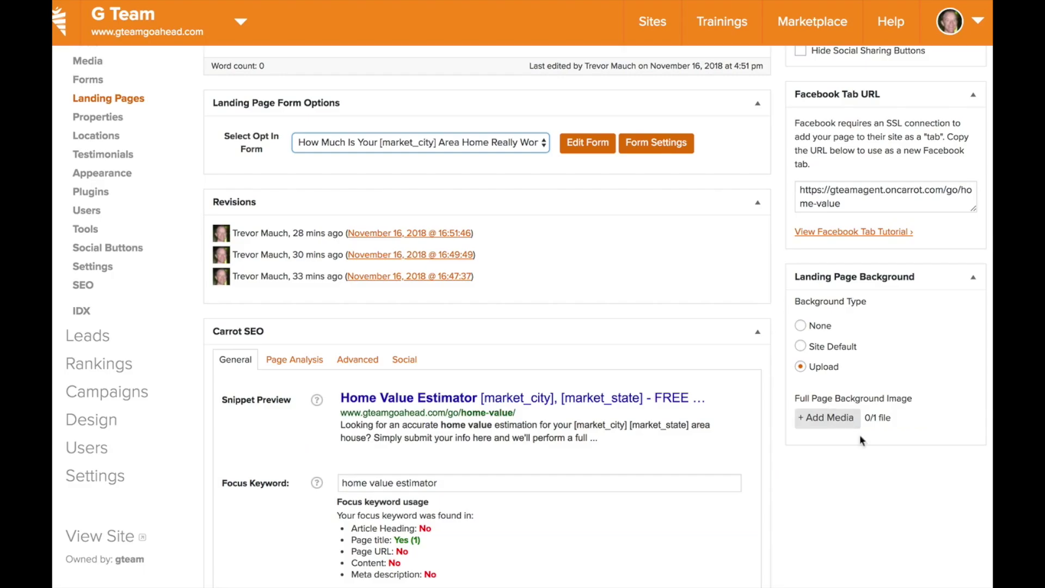
Choose the aerial photo 08.jpg from the Media Library as the page background.
{"action": "left_click", "coordinate": [827, 418]}
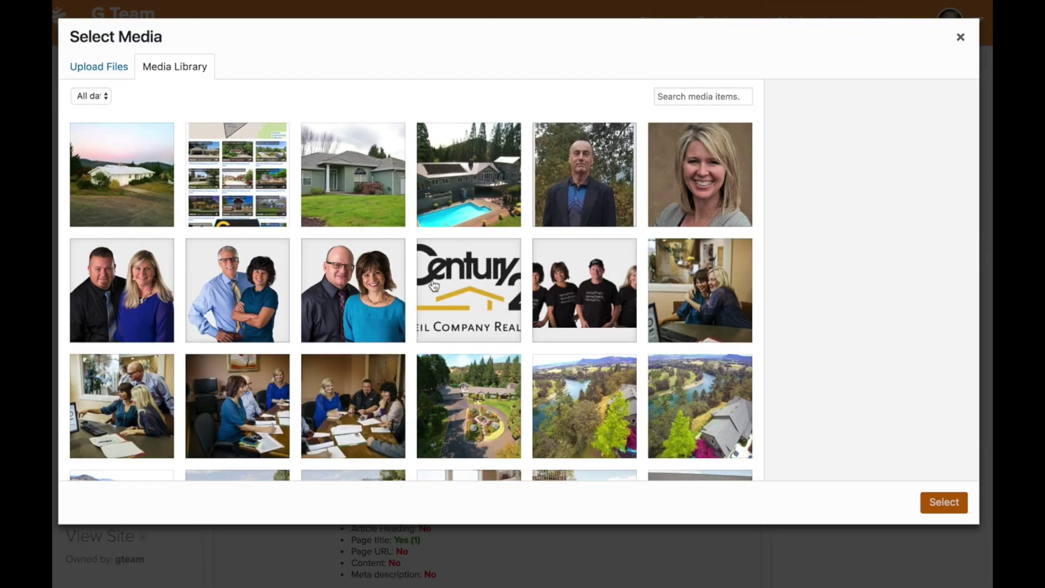
{"action": "left_click", "coordinate": [649, 418]}
{"action": "left_click", "coordinate": [587, 439]}
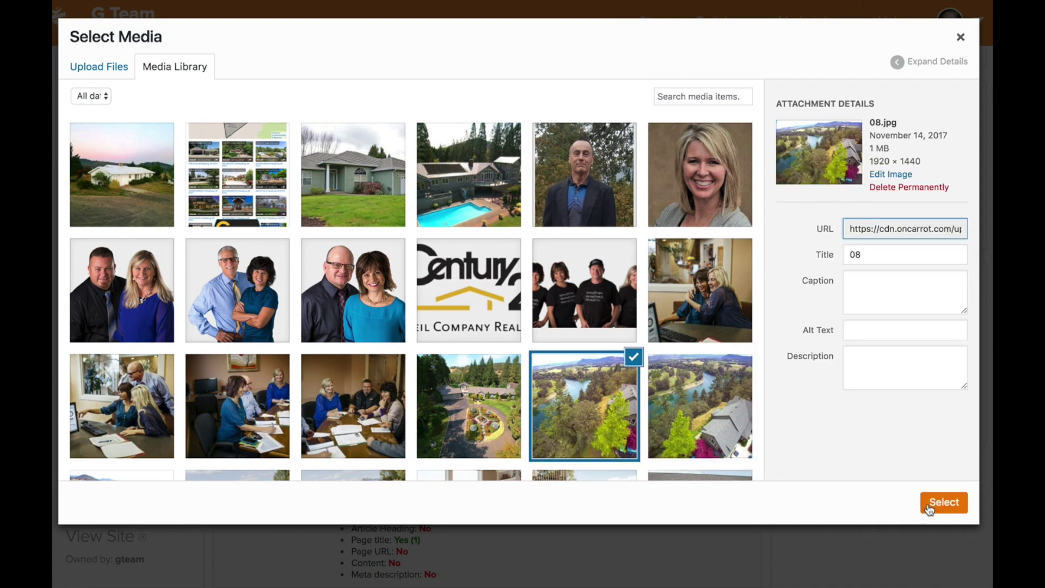
{"action": "left_click", "coordinate": [943, 502]}
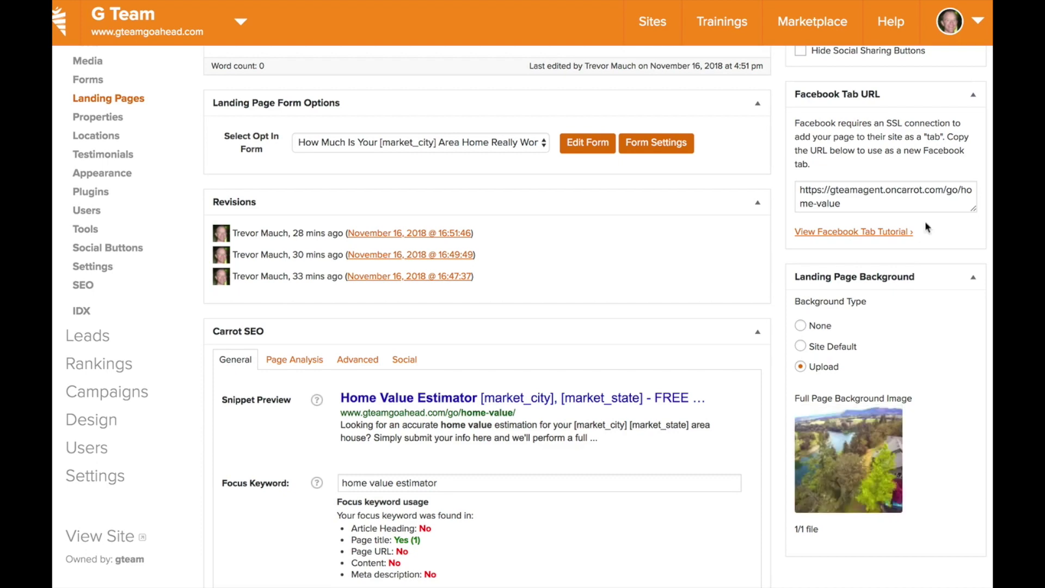
Update the landing page and reload the live page to check the new background.
{"action": "scroll", "coordinate": [925, 221], "scroll_direction": "up", "scroll_amount": 8}
{"action": "left_click", "coordinate": [937, 301]}
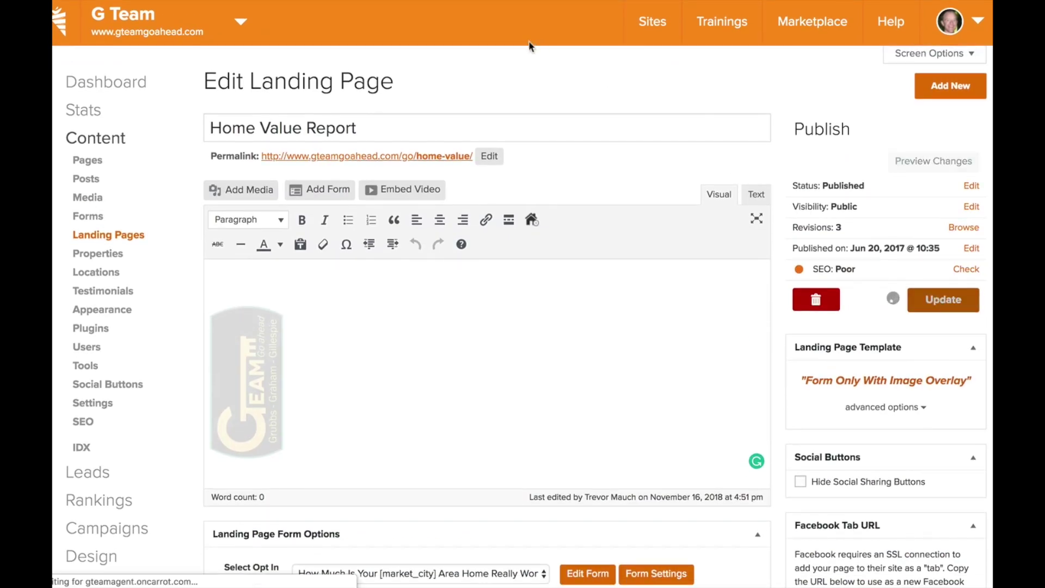
{"action": "key", "text": "super+l"}
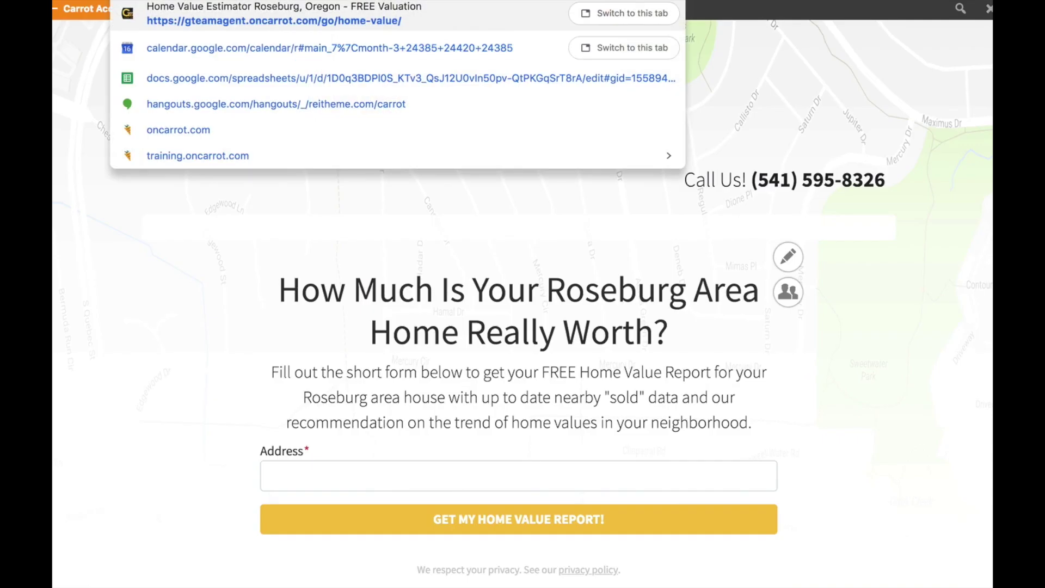
{"action": "key", "text": "Return"}
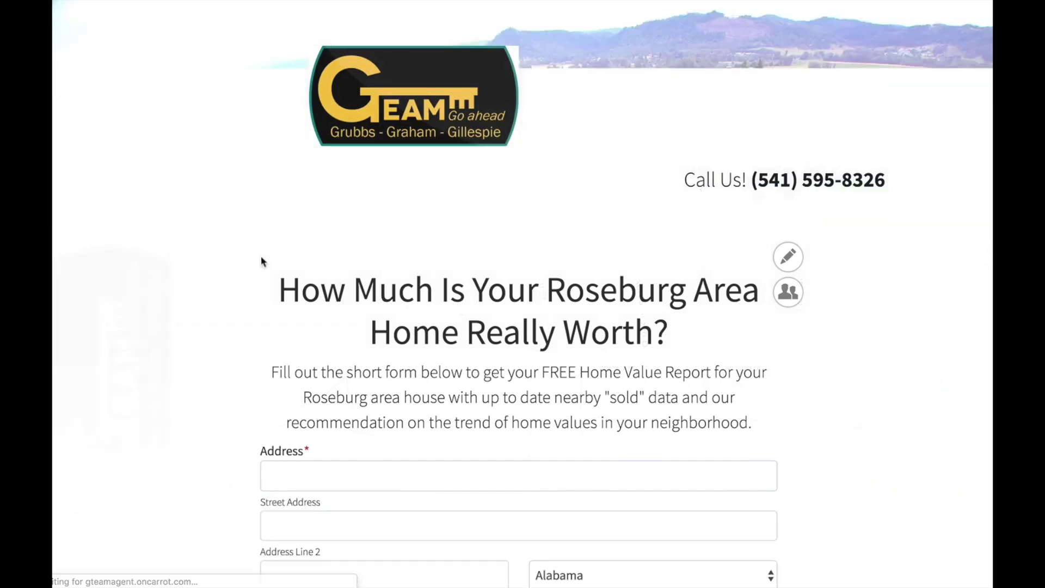
{"action": "scroll", "coordinate": [231, 293], "scroll_direction": "down", "scroll_amount": 2}
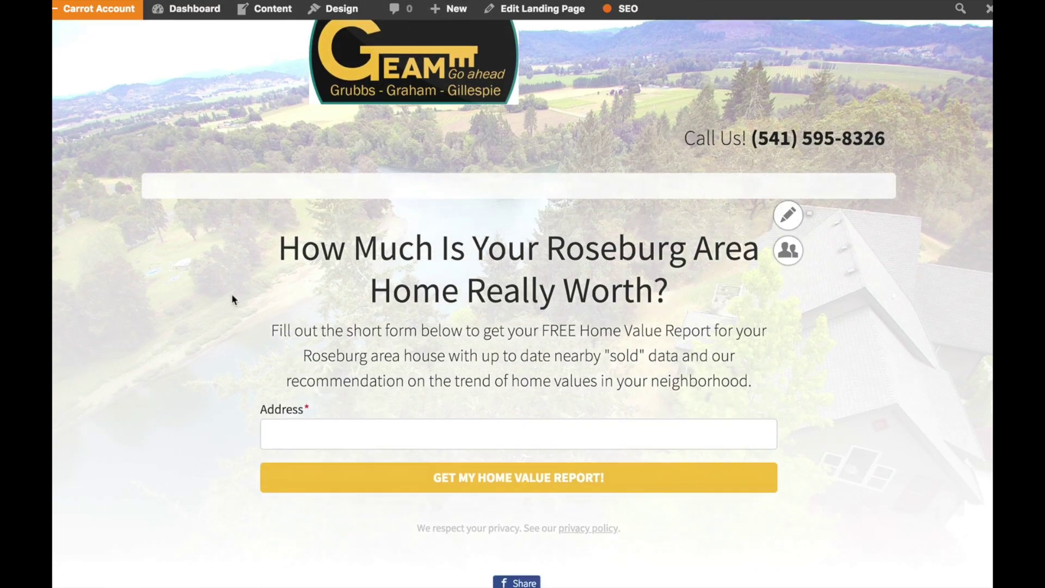
{"action": "scroll", "coordinate": [105, 233], "scroll_direction": "up", "scroll_amount": 2}
Set the template's form position to Sidebar under advanced options and update the page.
{"action": "key", "text": "super+bracketleft"}
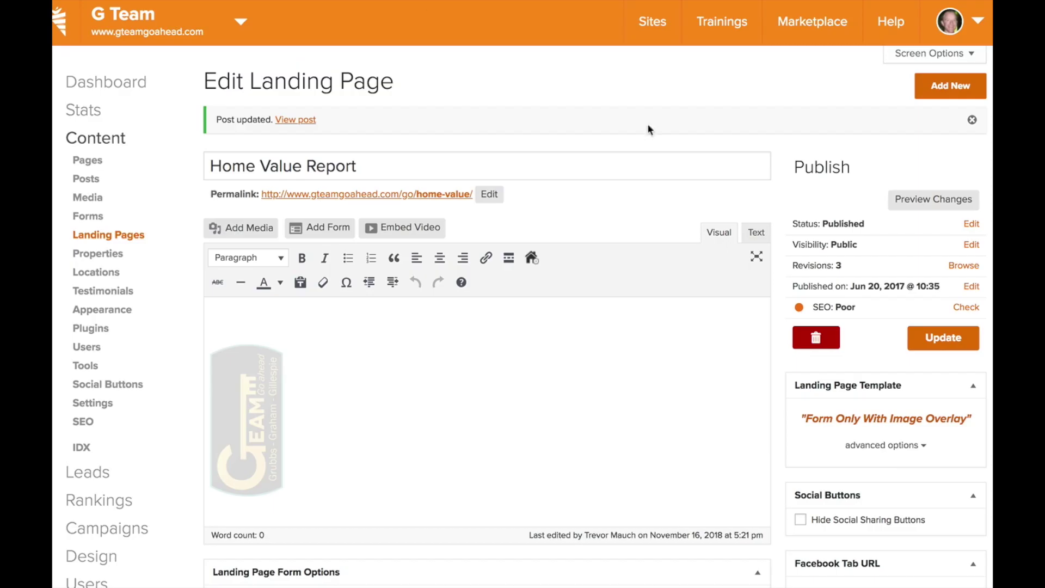
{"action": "scroll", "coordinate": [798, 204], "scroll_direction": "down", "scroll_amount": 1}
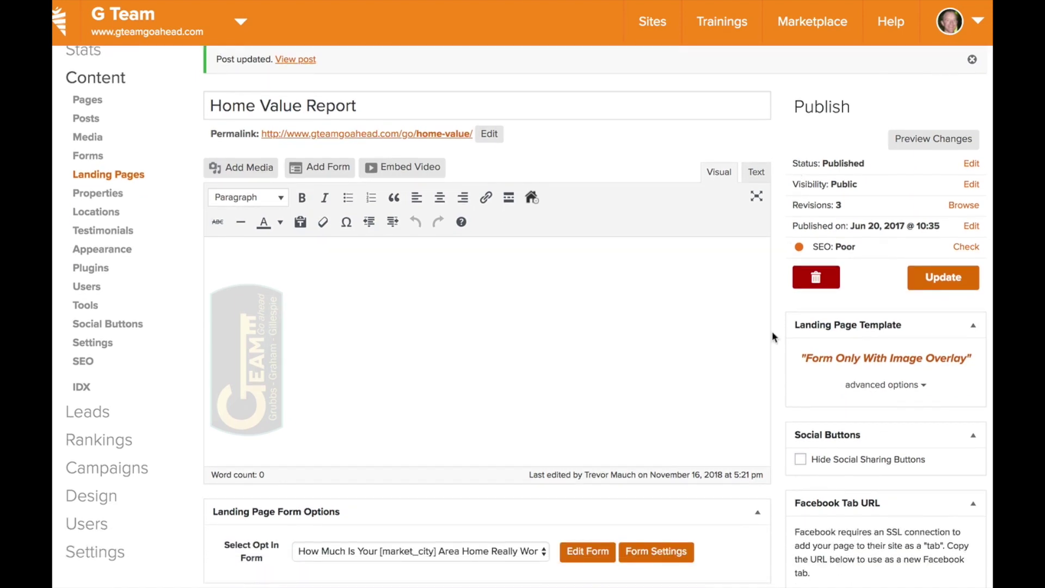
{"action": "scroll", "coordinate": [658, 296], "scroll_direction": "up", "scroll_amount": 1}
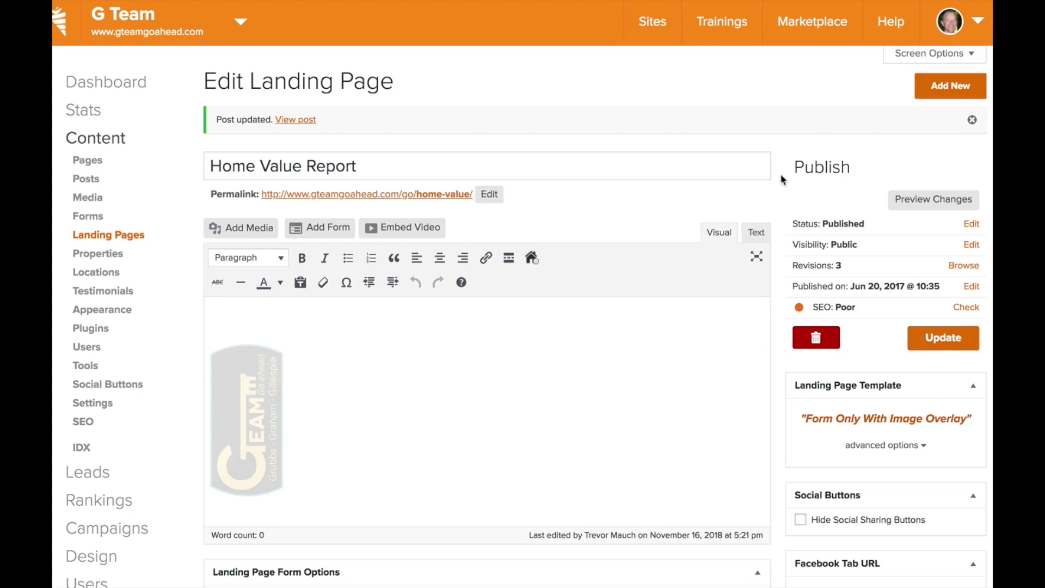
{"action": "scroll", "coordinate": [784, 175], "scroll_direction": "down", "scroll_amount": 1}
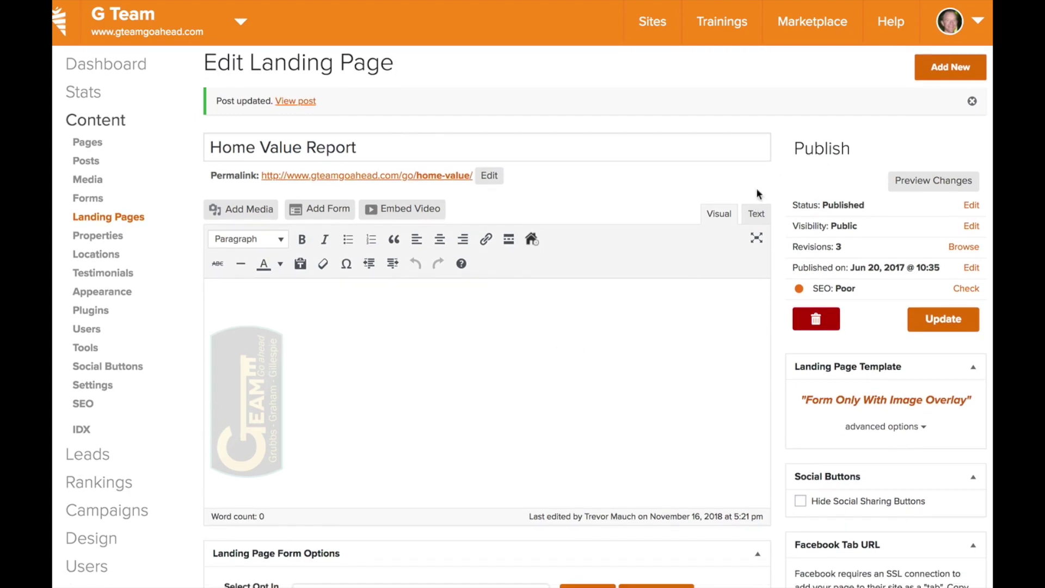
{"action": "scroll", "coordinate": [775, 167], "scroll_direction": "down", "scroll_amount": 1}
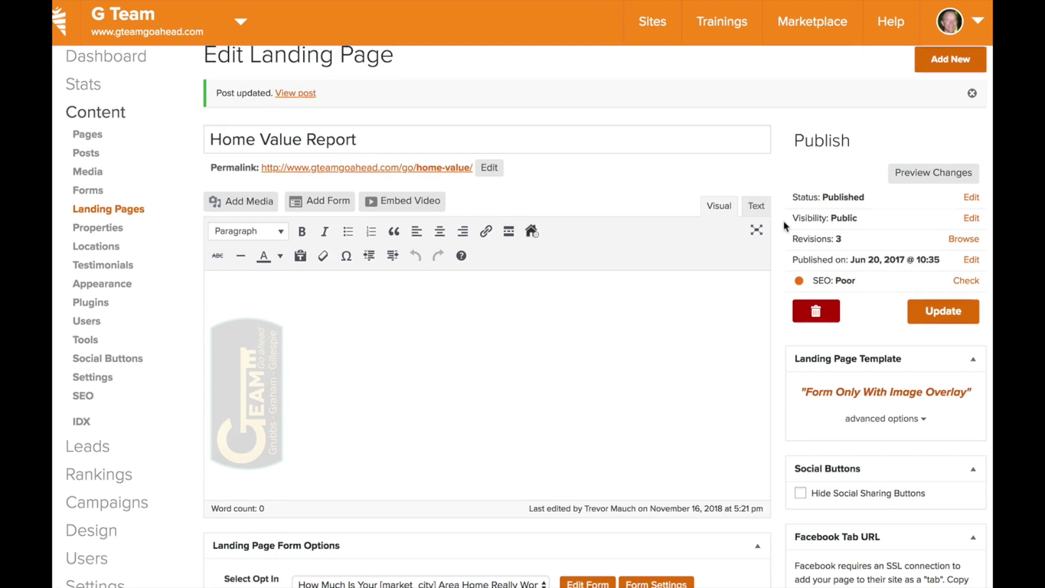
{"action": "scroll", "coordinate": [783, 228], "scroll_direction": "down", "scroll_amount": 3}
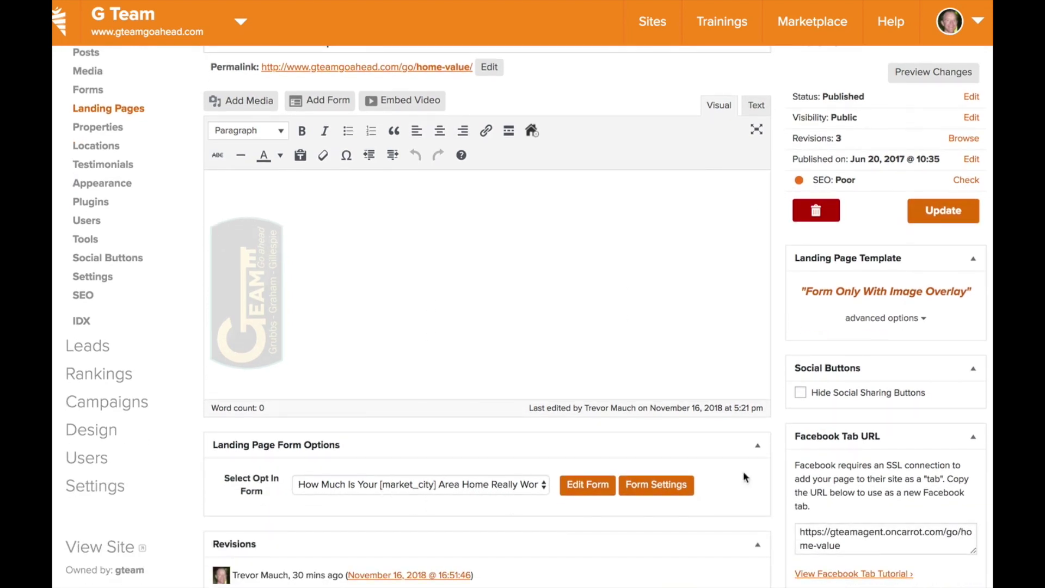
{"action": "scroll", "coordinate": [801, 433], "scroll_direction": "up", "scroll_amount": 4}
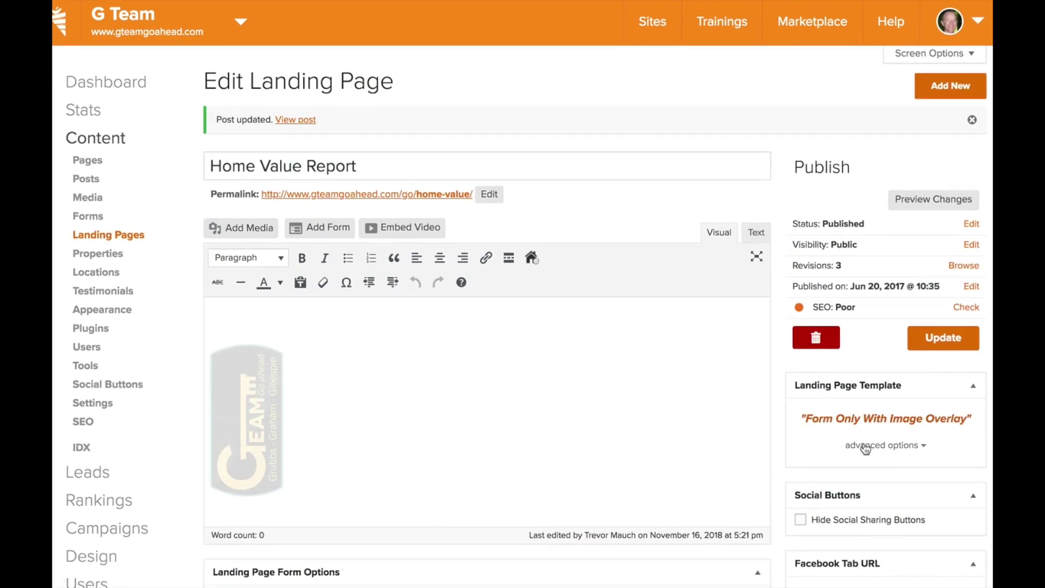
{"action": "left_click", "coordinate": [860, 445]}
{"action": "scroll", "coordinate": [913, 422], "scroll_direction": "down", "scroll_amount": 2}
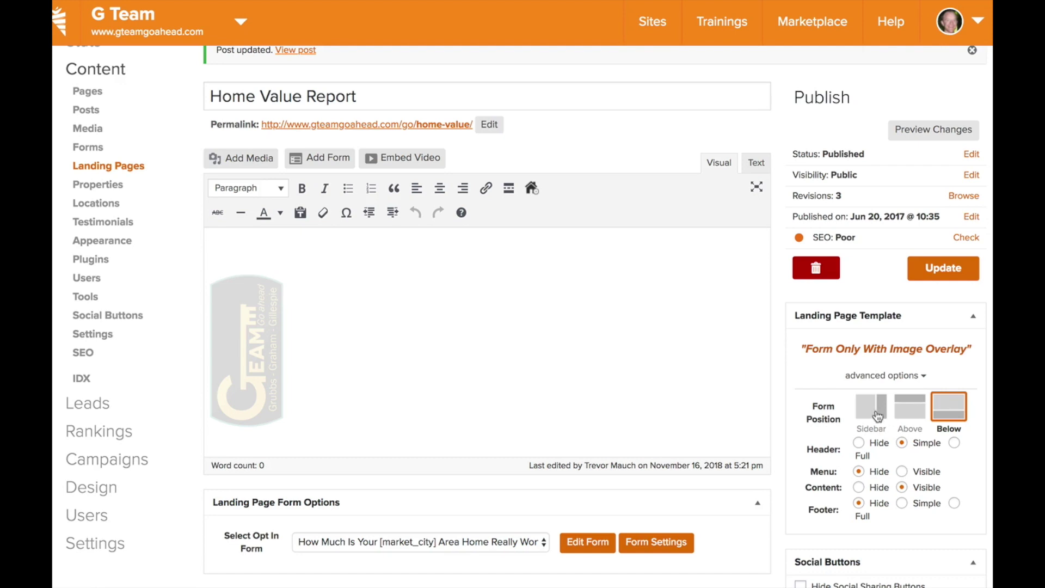
{"action": "left_click", "coordinate": [878, 406]}
{"action": "left_click", "coordinate": [942, 269]}
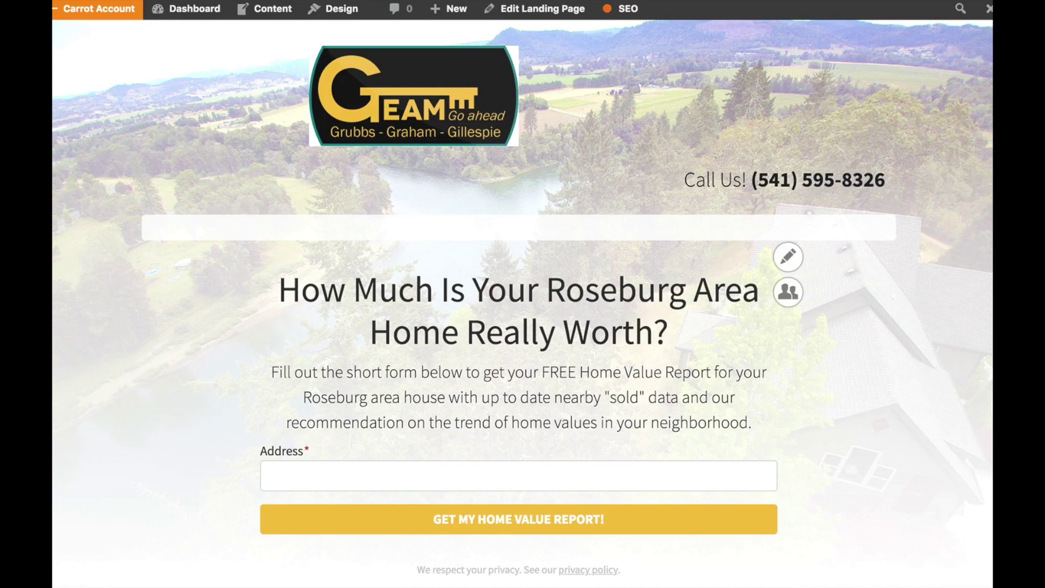
{"action": "key", "text": "super+r"}
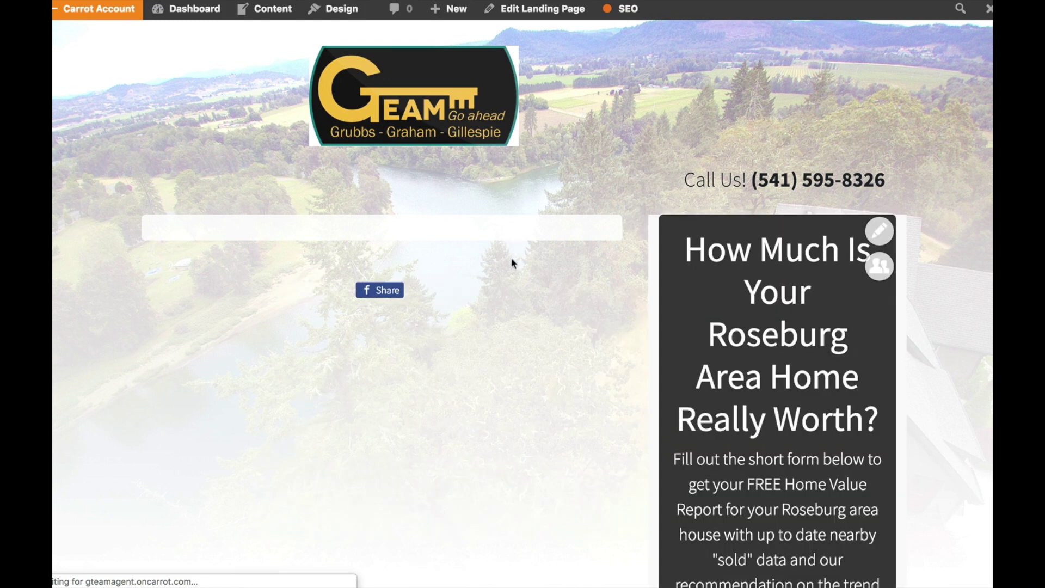
{"action": "scroll", "coordinate": [709, 313], "scroll_direction": "down", "scroll_amount": 5}
{"action": "scroll", "coordinate": [710, 313], "scroll_direction": "up", "scroll_amount": 5}
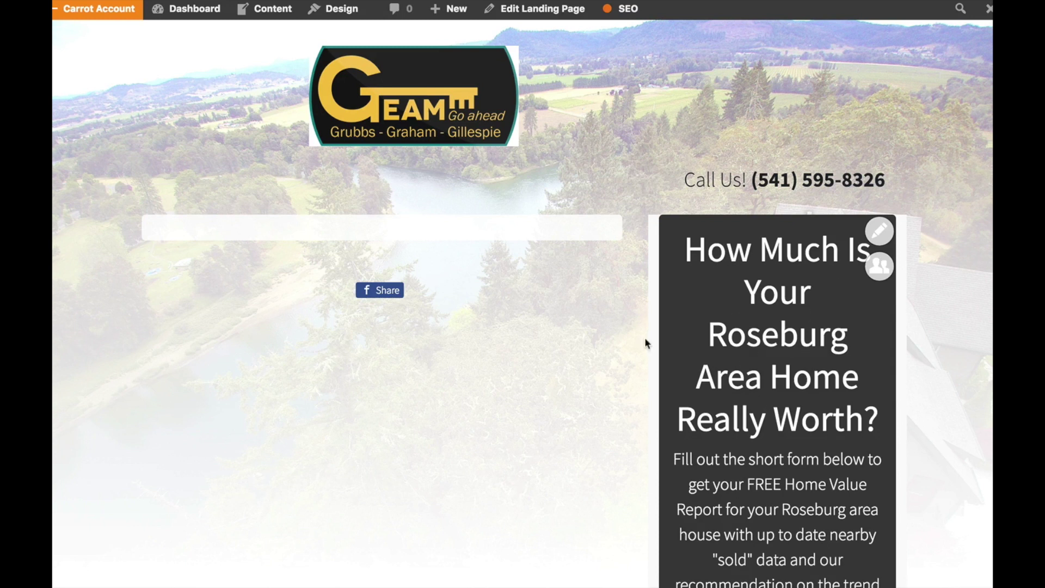
{"action": "key", "text": "super+["}
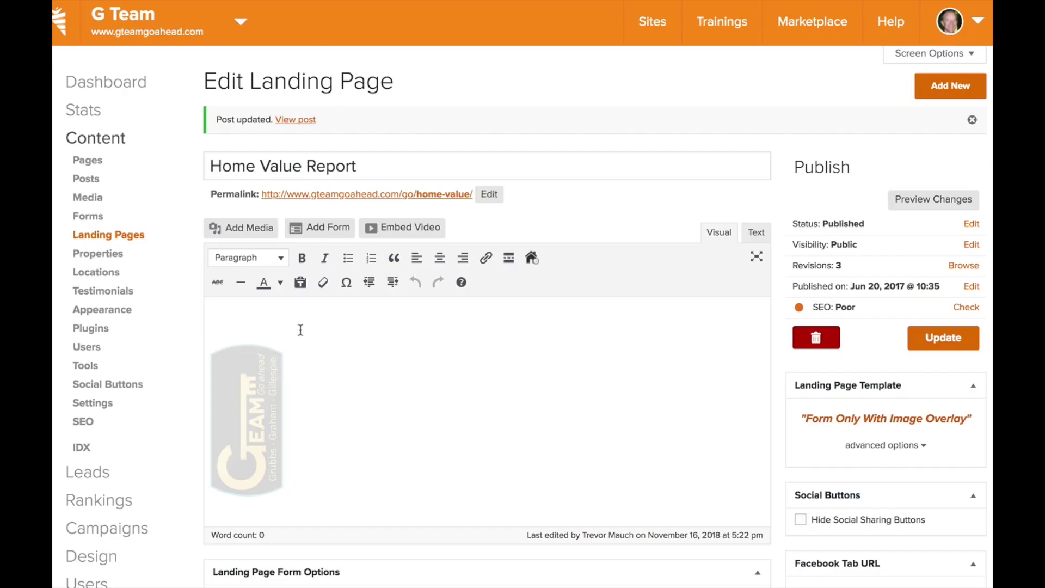
Set the form position to Above and update the page.
{"action": "left_click", "coordinate": [338, 341]}
{"action": "left_click", "coordinate": [898, 445]}
{"action": "scroll", "coordinate": [928, 414], "scroll_direction": "down", "scroll_amount": 2}
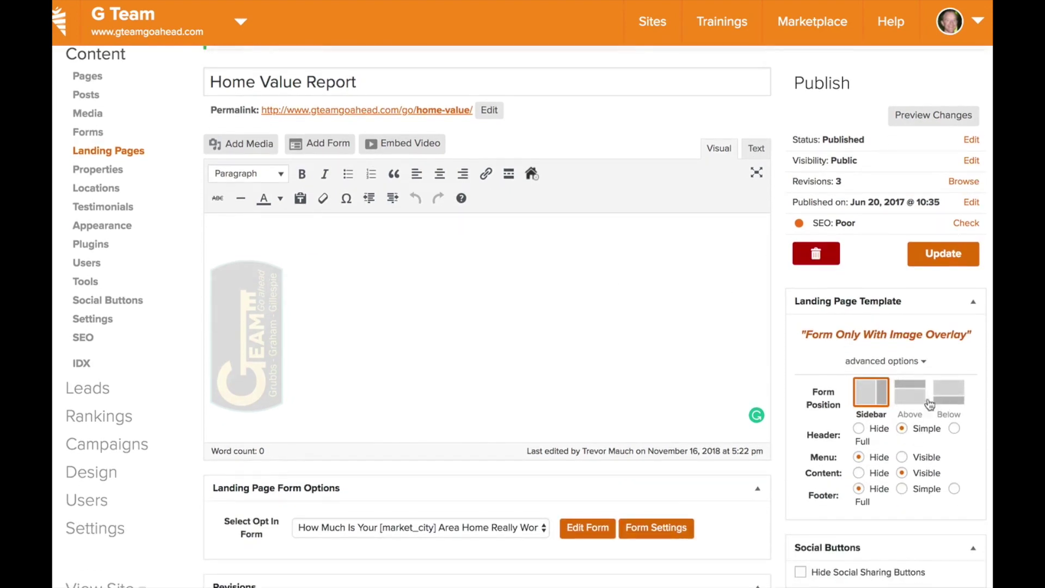
{"action": "left_click", "coordinate": [913, 401]}
{"action": "left_click", "coordinate": [945, 253]}
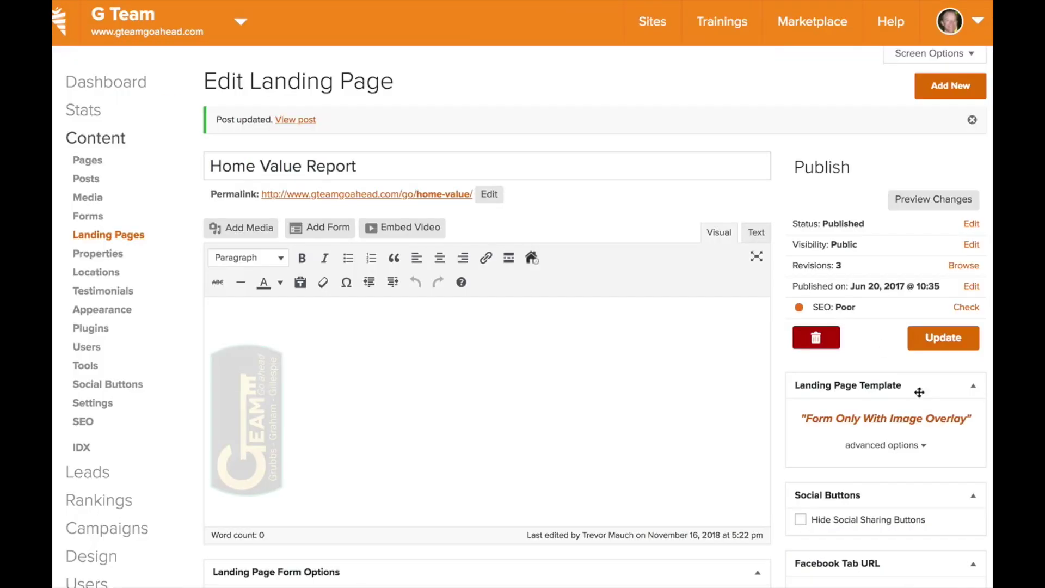
Try the Below form position, switch back to Above, and save again.
{"action": "left_click", "coordinate": [901, 445]}
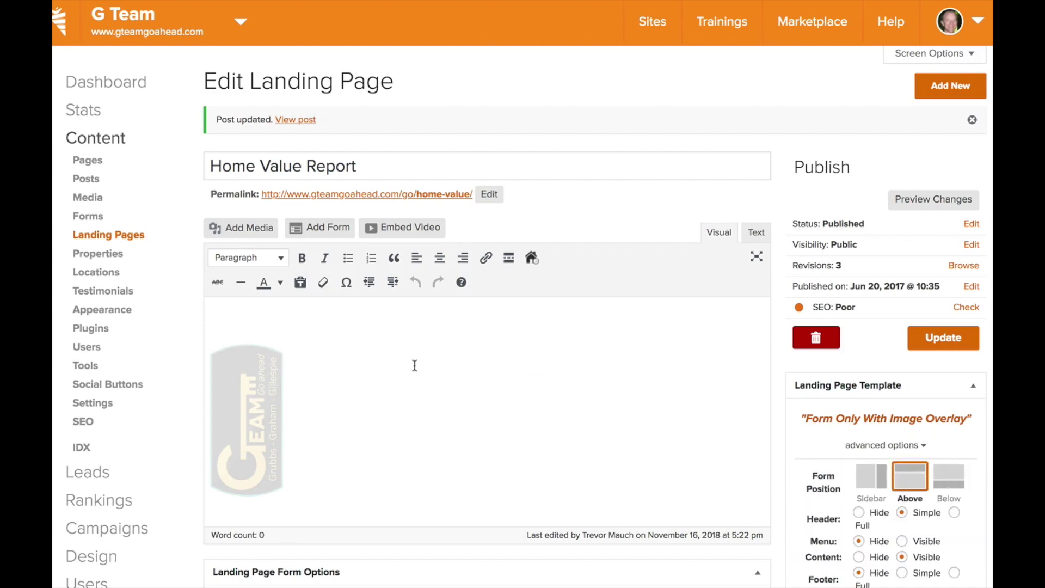
{"action": "left_click", "coordinate": [954, 487]}
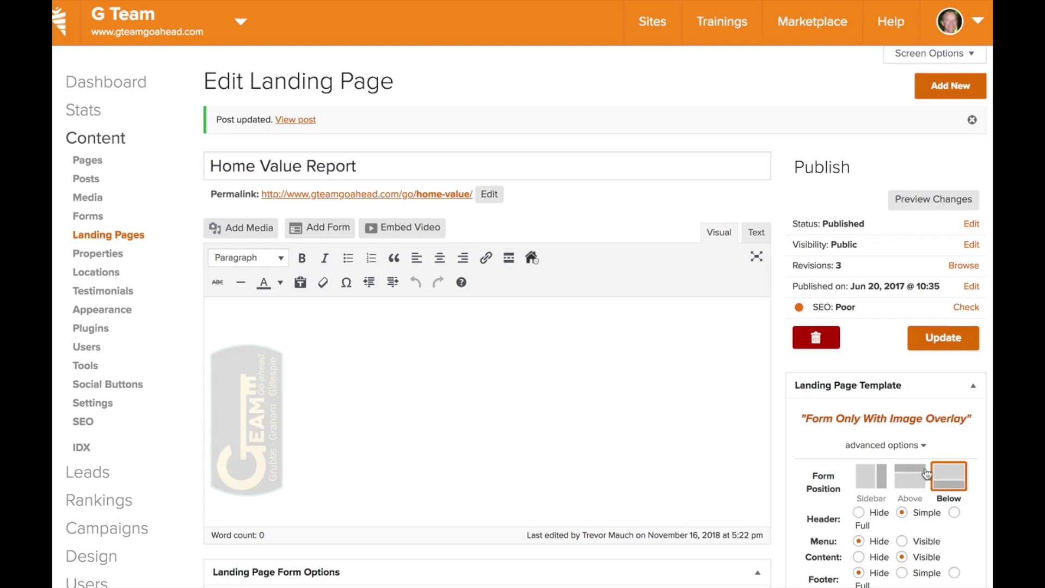
{"action": "left_click", "coordinate": [924, 474]}
{"action": "scroll", "coordinate": [923, 470], "scroll_direction": "down", "scroll_amount": 3}
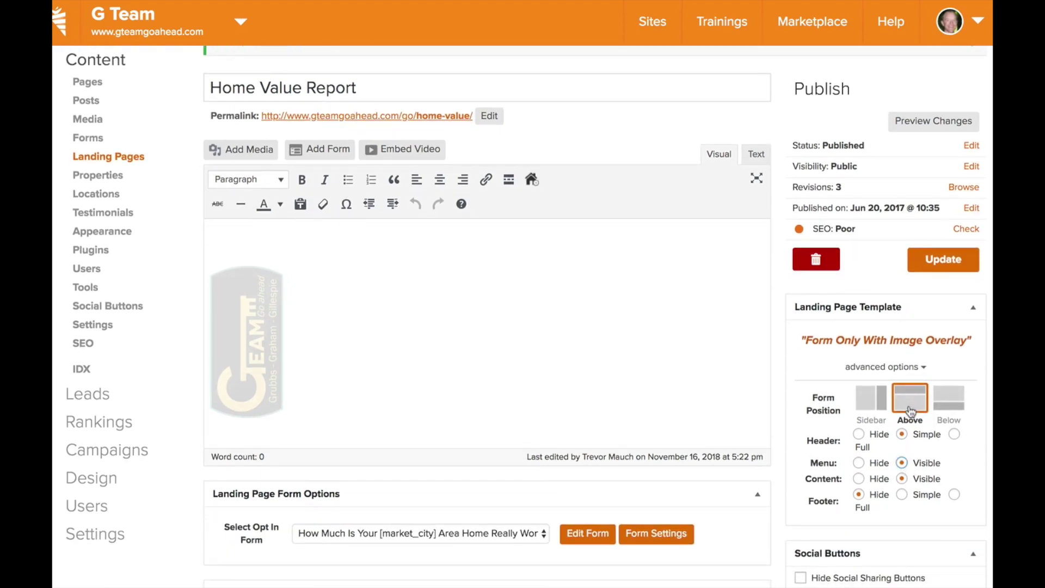
{"action": "left_click", "coordinate": [943, 261]}
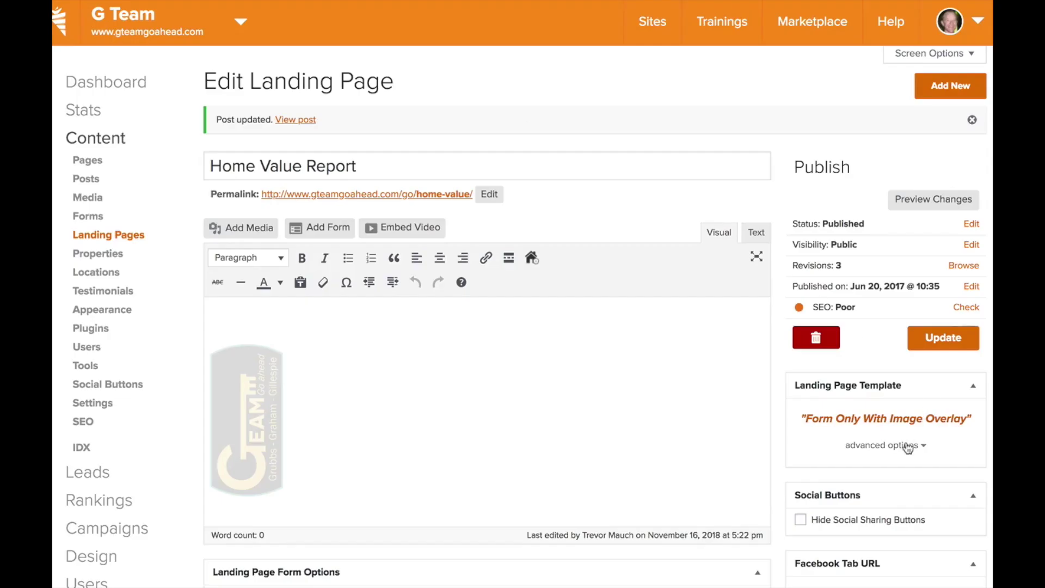
Set the template's Menu option to Hide for this landing page.
{"action": "left_click", "coordinate": [906, 445]}
{"action": "scroll", "coordinate": [906, 446], "scroll_direction": "down", "scroll_amount": 3}
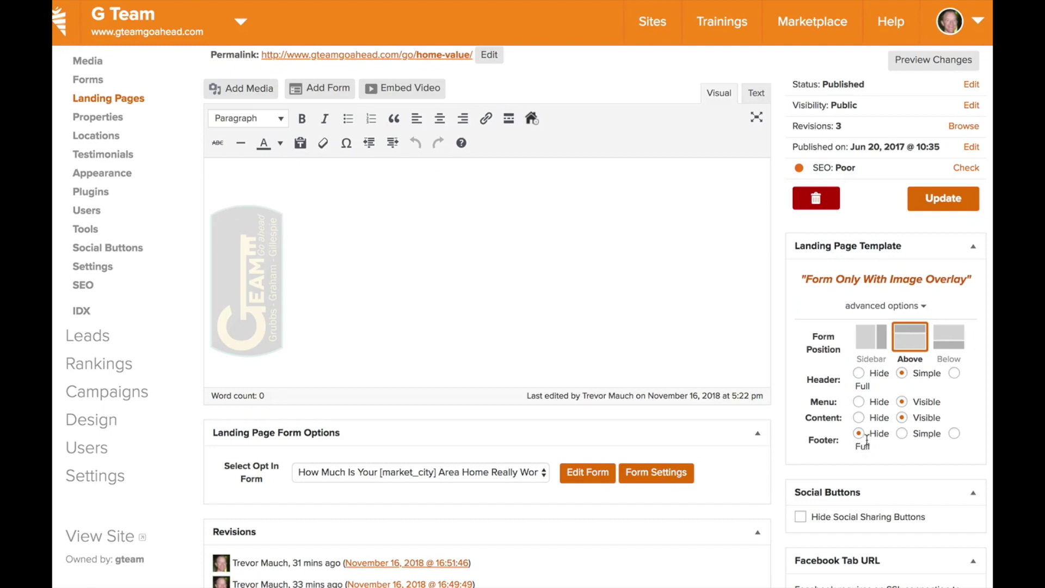
{"action": "left_click", "coordinate": [859, 403]}
{"action": "scroll", "coordinate": [920, 430], "scroll_direction": "down", "scroll_amount": 8}
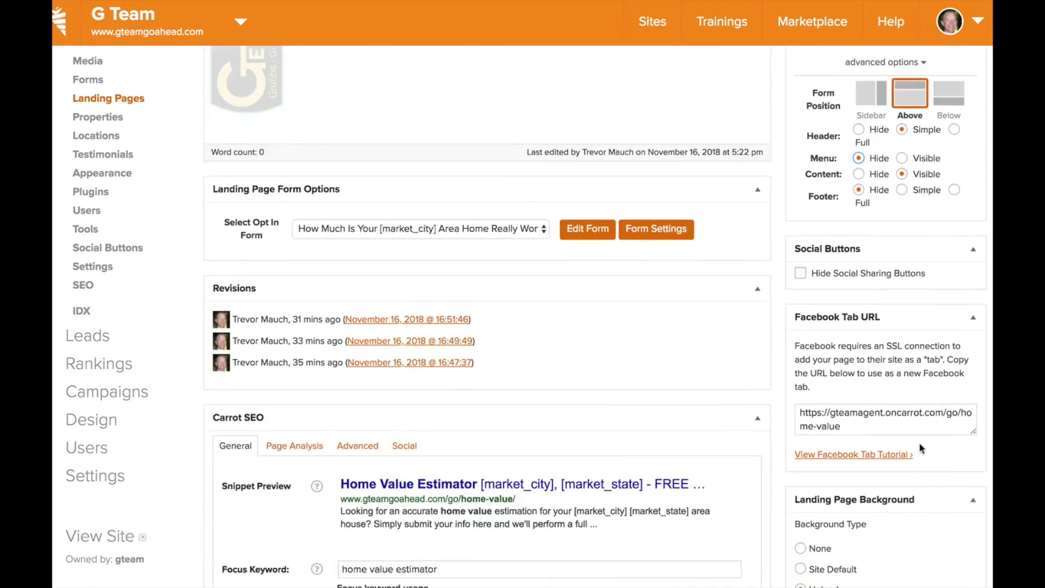
{"action": "scroll", "coordinate": [863, 364], "scroll_direction": "up", "scroll_amount": 11}
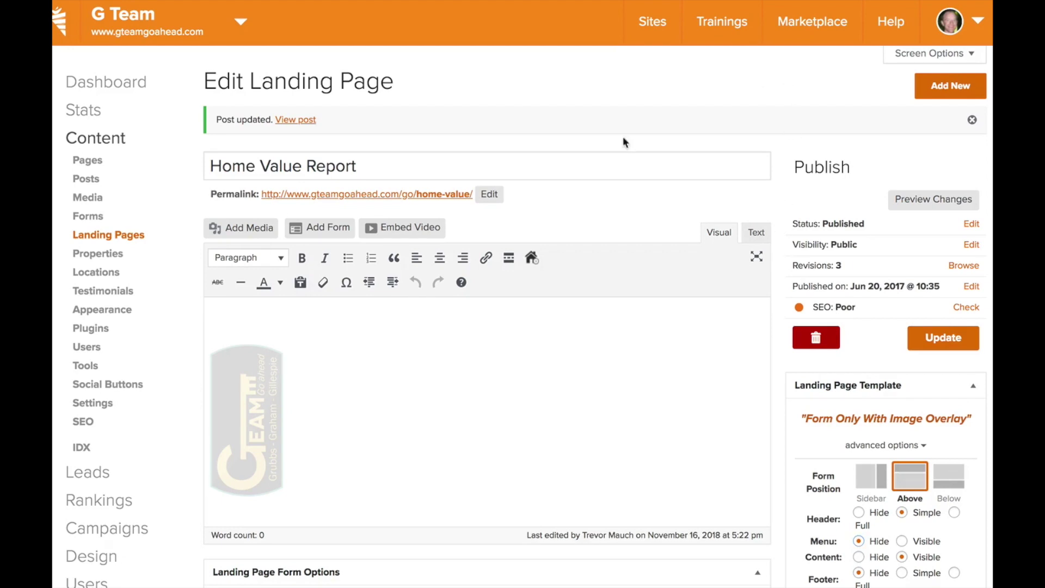
Duplicate Home Value Report from the Landing Pages list into a new draft.
{"action": "left_click", "coordinate": [136, 239]}
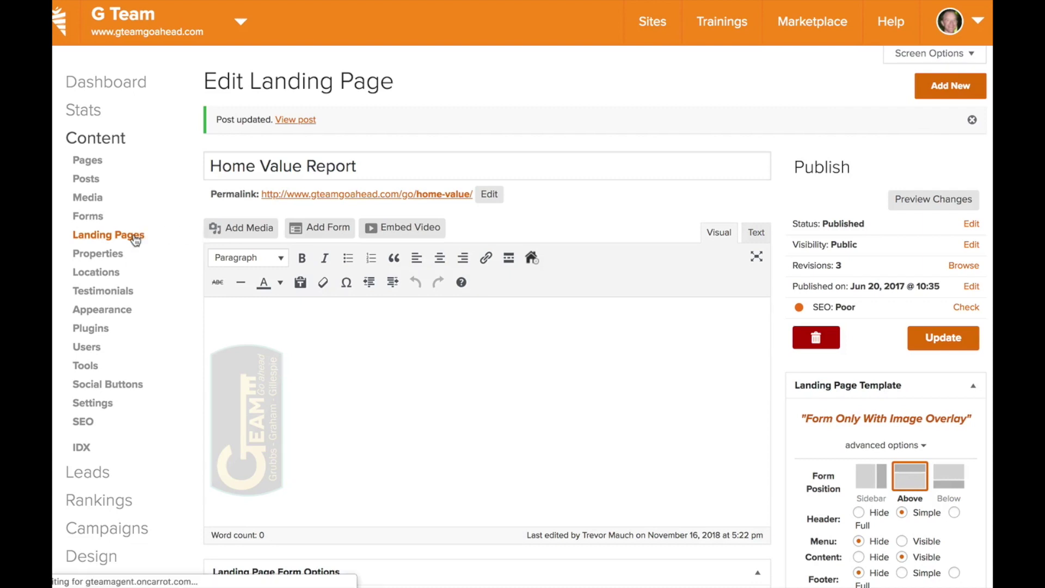
{"action": "left_click", "coordinate": [953, 92]}
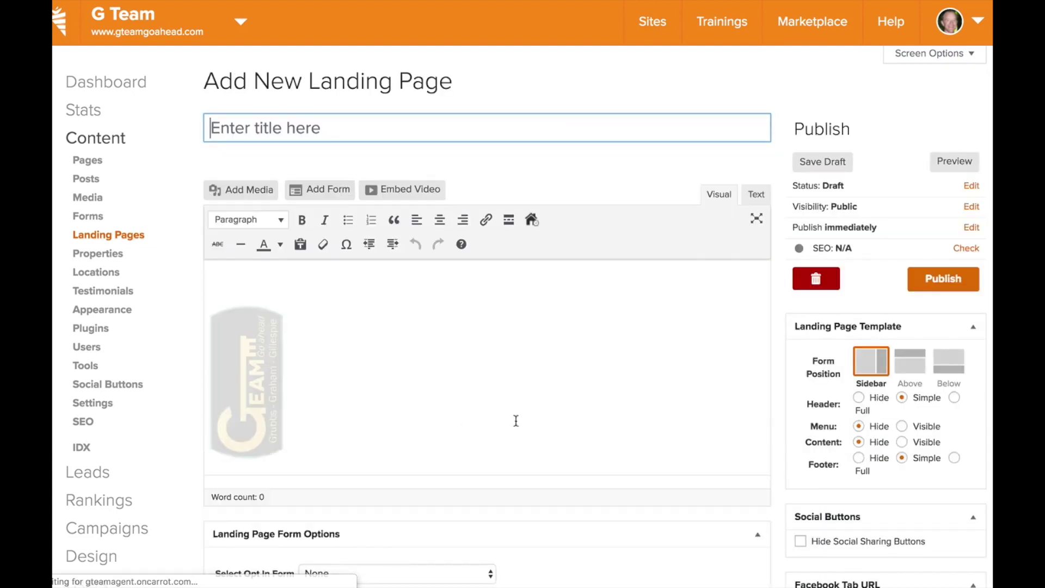
{"action": "key", "text": "alt+Left"}
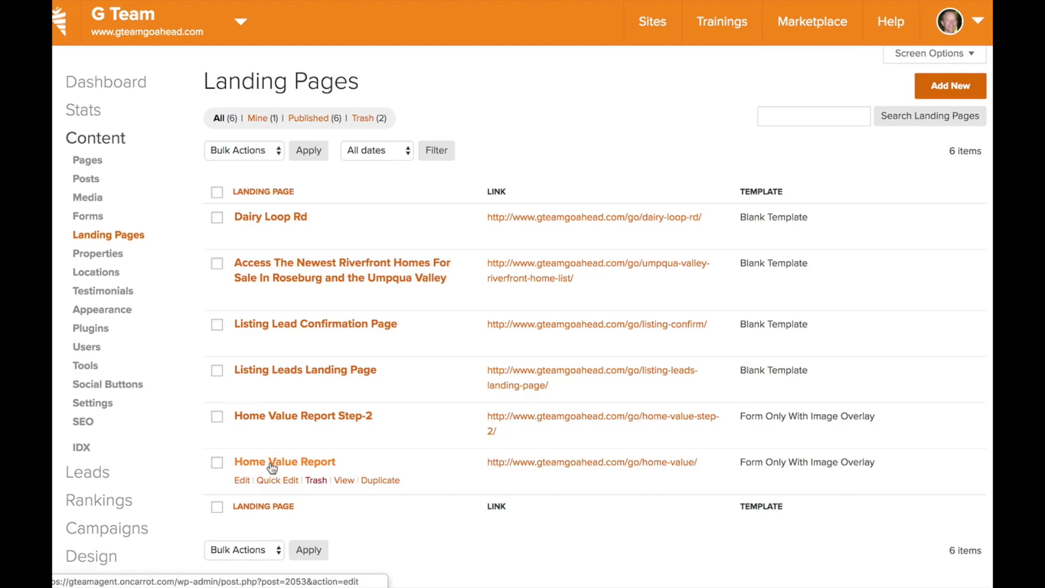
{"action": "left_click", "coordinate": [379, 483]}
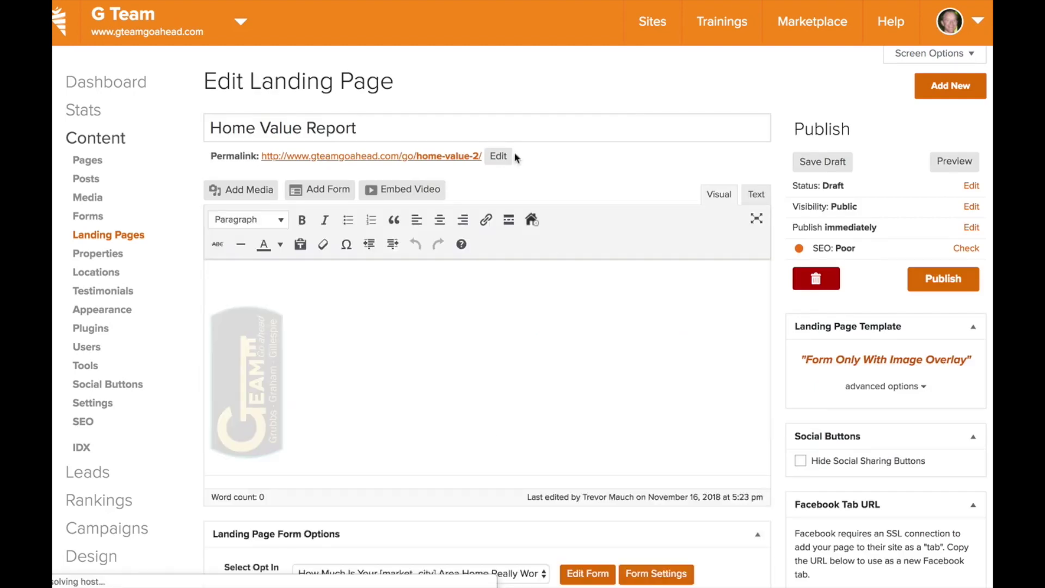
Retitle the copy 'Home Value Report Gresham' with permalink slug home-value-gresham.
{"action": "left_click", "coordinate": [387, 132]}
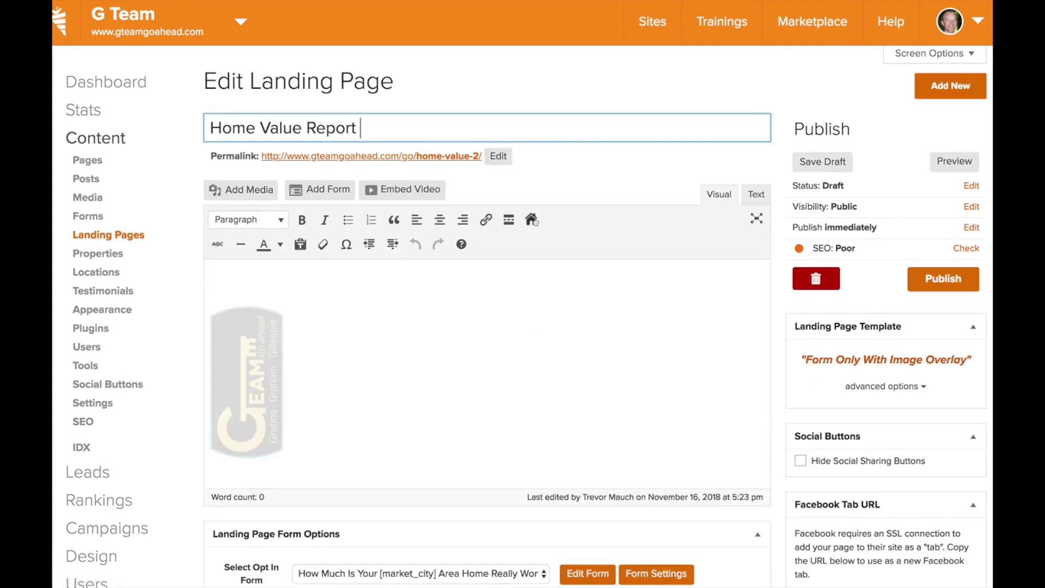
{"action": "type", "text": "Gresham"}
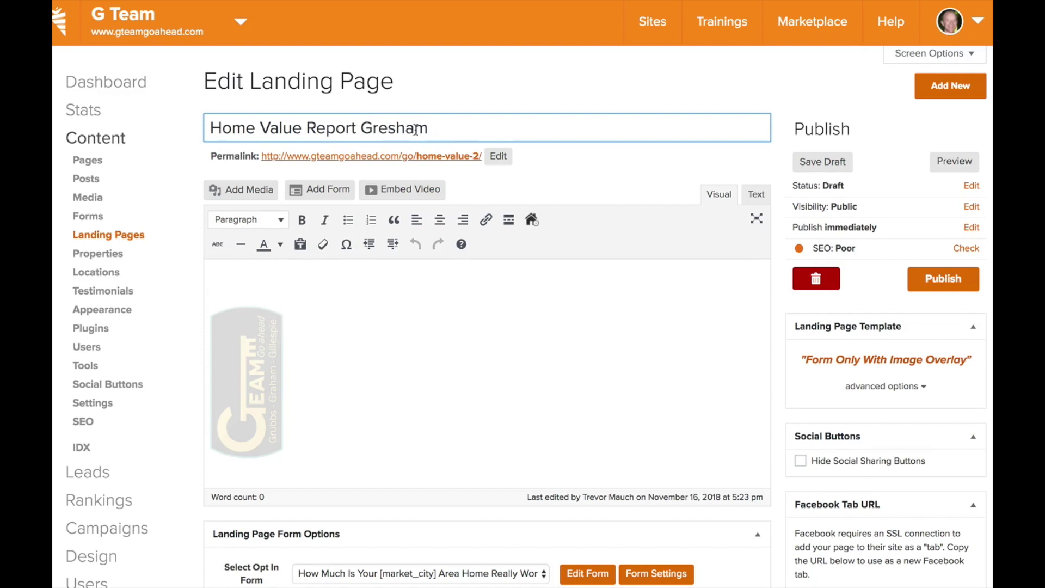
{"action": "left_click", "coordinate": [498, 156]}
{"action": "left_click_drag", "start_coordinate": [471, 157], "coordinate": [506, 158]}
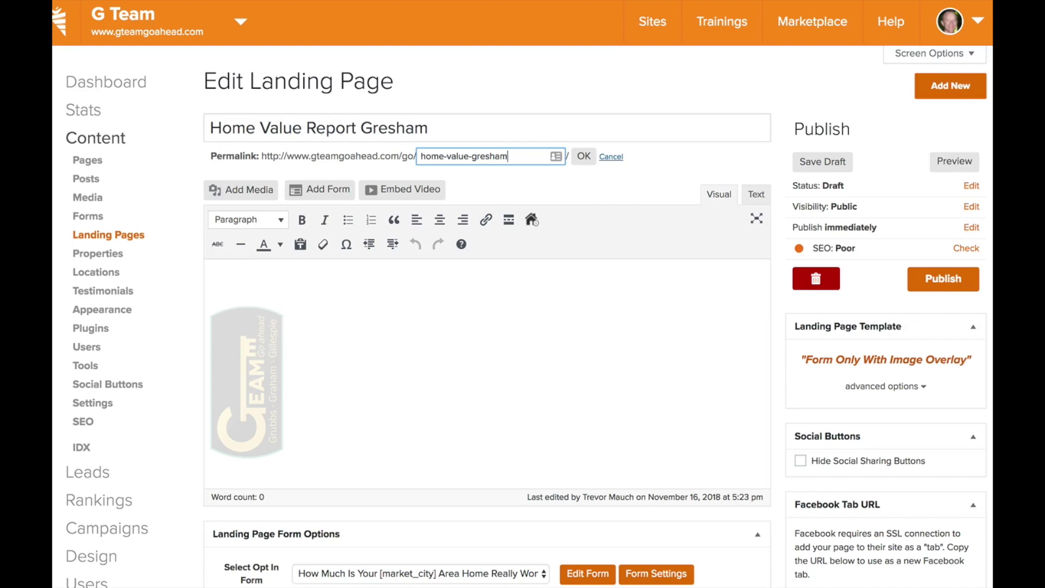
{"action": "left_click", "coordinate": [584, 157]}
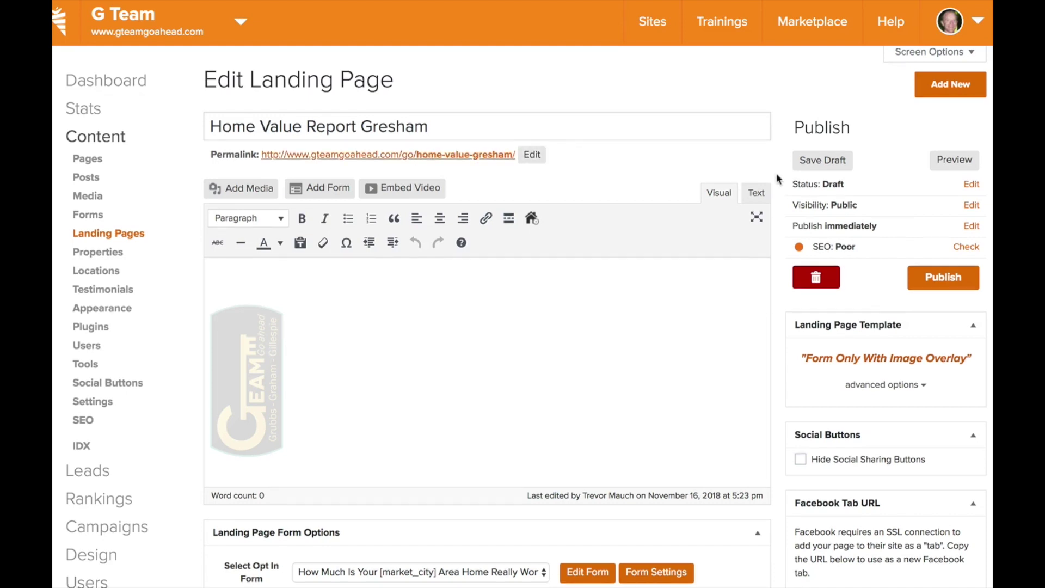
Review the opt-in form choices and leave the current form unchanged.
{"action": "scroll", "coordinate": [671, 285], "scroll_direction": "down", "scroll_amount": 4}
{"action": "left_click", "coordinate": [444, 364]}
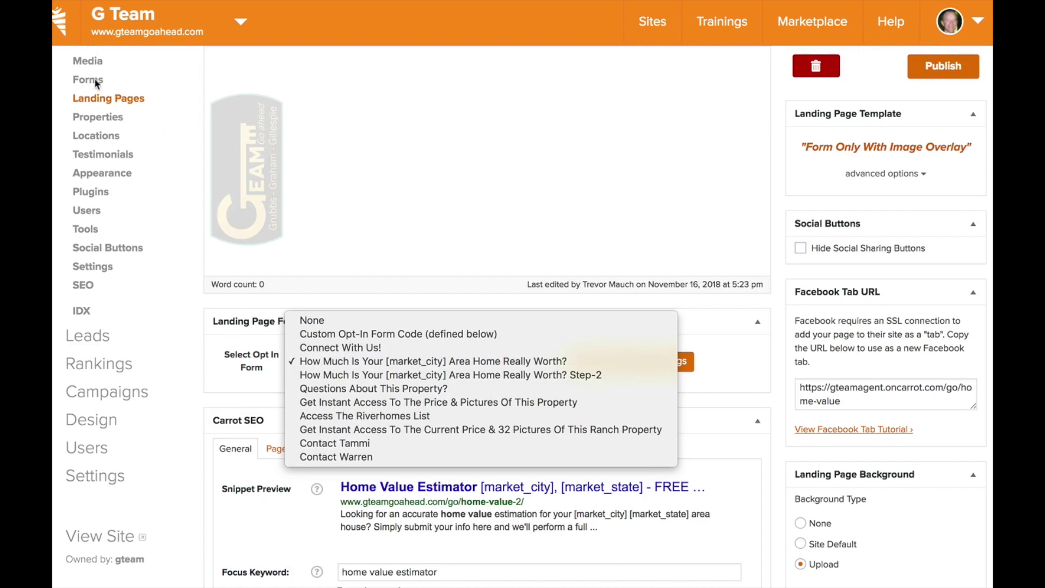
{"action": "left_click", "coordinate": [775, 363]}
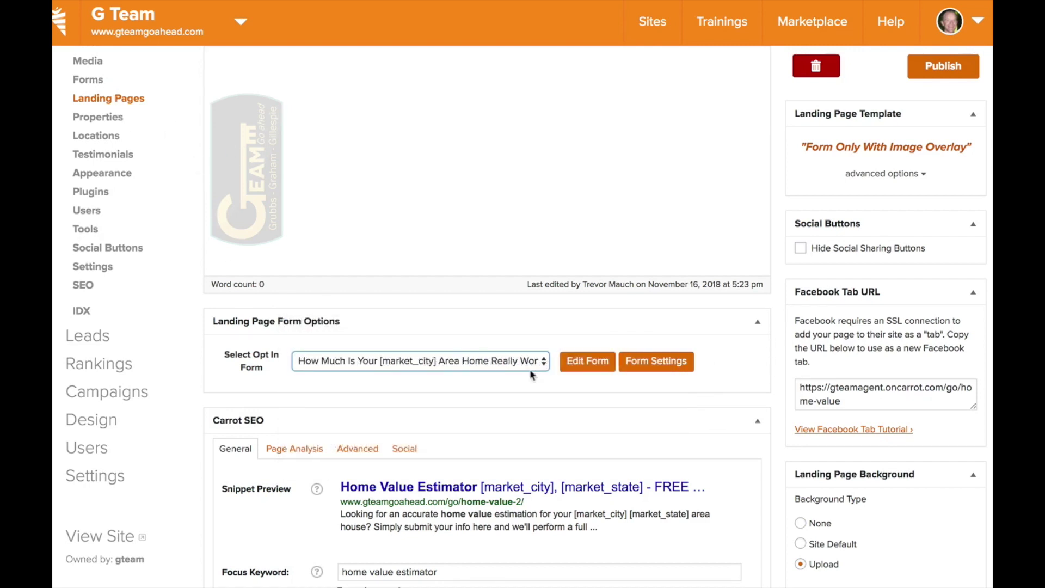
{"action": "left_click", "coordinate": [430, 370]}
{"action": "left_click", "coordinate": [753, 394]}
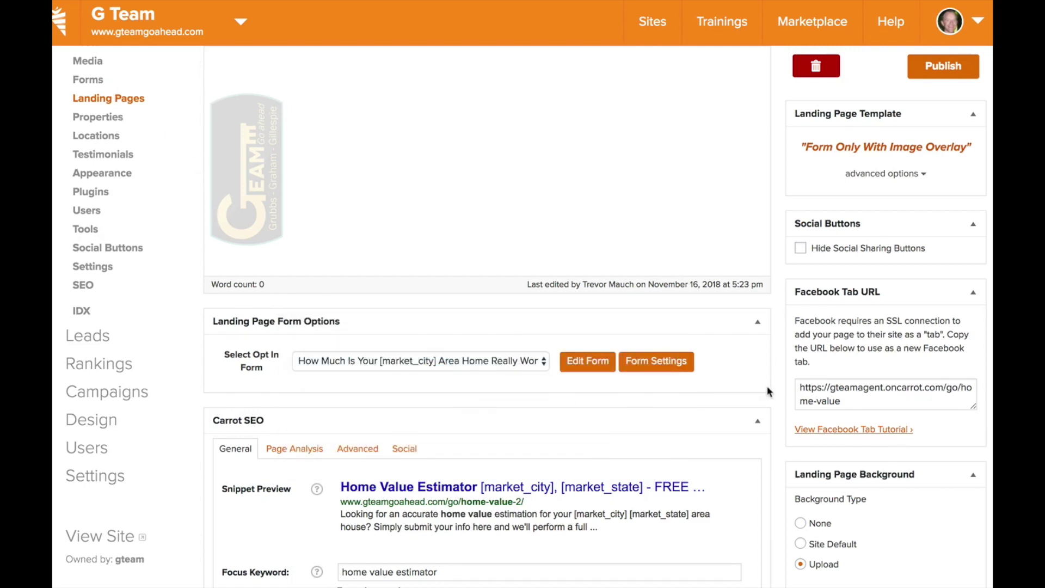
{"action": "scroll", "coordinate": [766, 387], "scroll_direction": "down", "scroll_amount": 4}
{"action": "scroll", "coordinate": [935, 325], "scroll_direction": "up", "scroll_amount": 8}
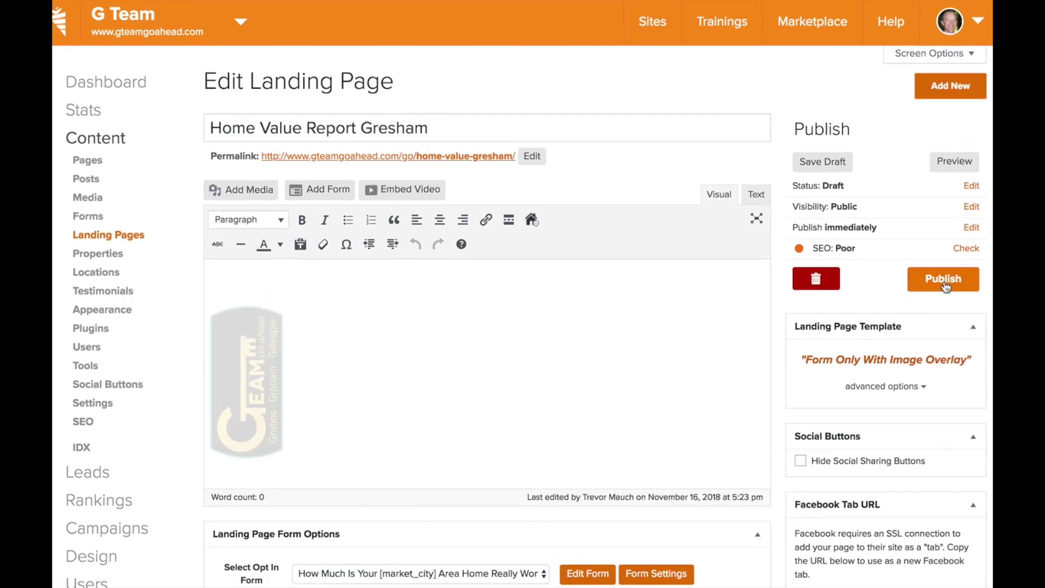
{"action": "scroll", "coordinate": [883, 432], "scroll_direction": "down", "scroll_amount": 8}
{"action": "scroll", "coordinate": [882, 436], "scroll_direction": "up", "scroll_amount": 8}
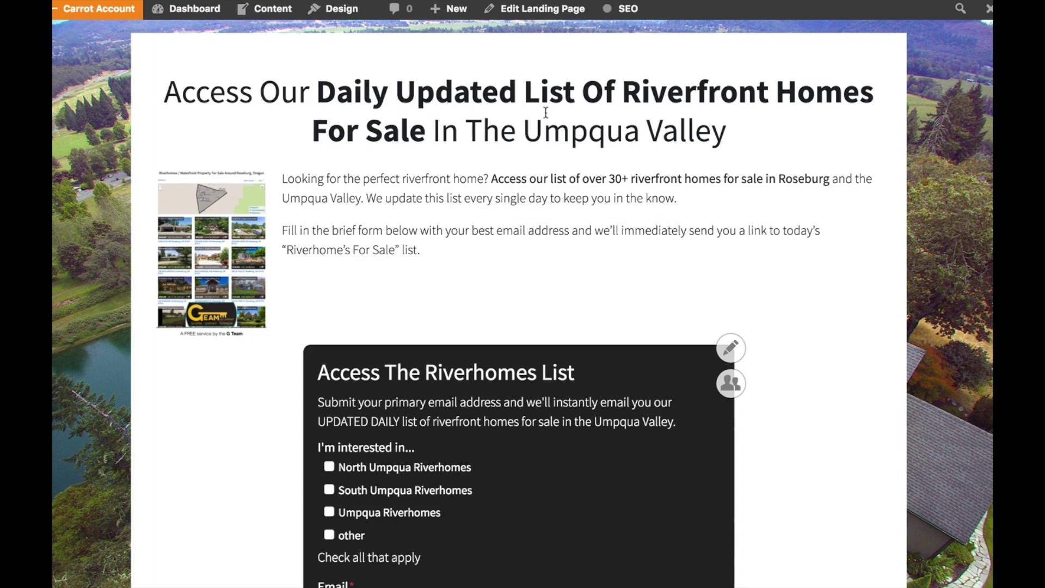
Select the live riverfront page's heading, image and intro paragraphs, then place the caret in the editor content.
{"action": "scroll", "coordinate": [444, 172], "scroll_direction": "down", "scroll_amount": 1}
{"action": "scroll", "coordinate": [335, 174], "scroll_direction": "up", "scroll_amount": 1}
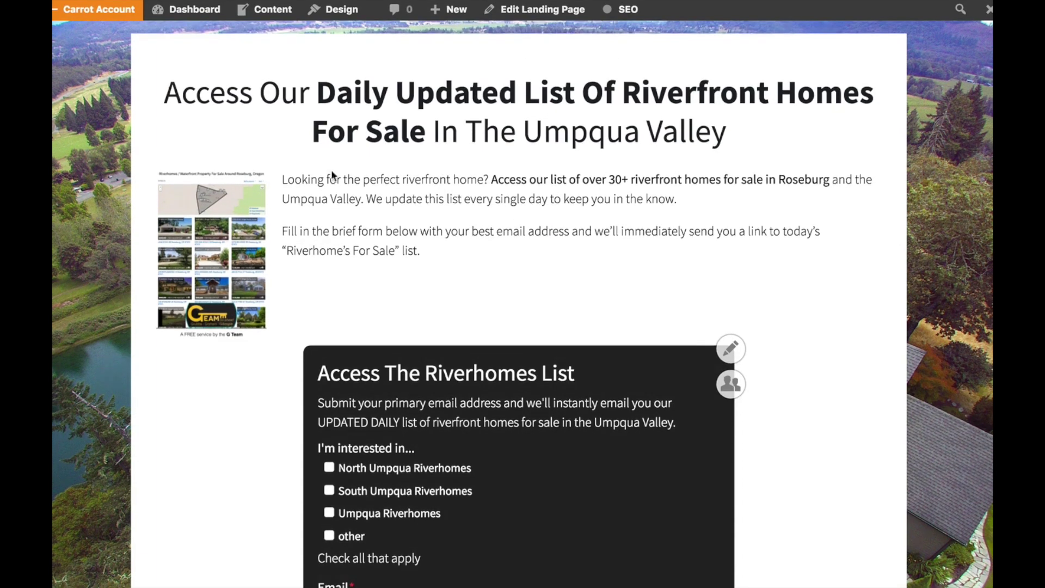
{"action": "scroll", "coordinate": [70, 338], "scroll_direction": "down", "scroll_amount": 3}
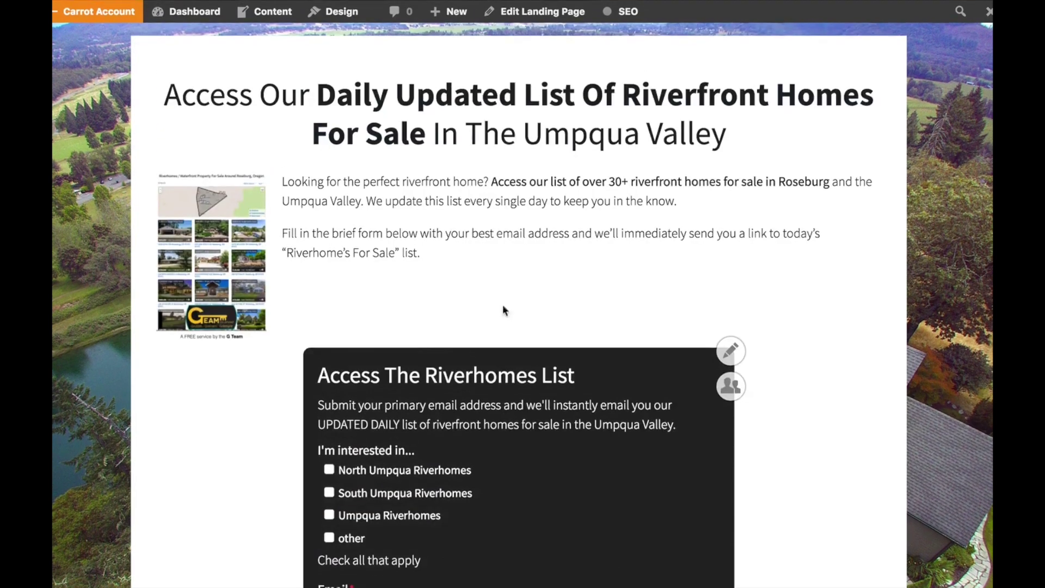
{"action": "scroll", "coordinate": [551, 294], "scroll_direction": "down", "scroll_amount": 4}
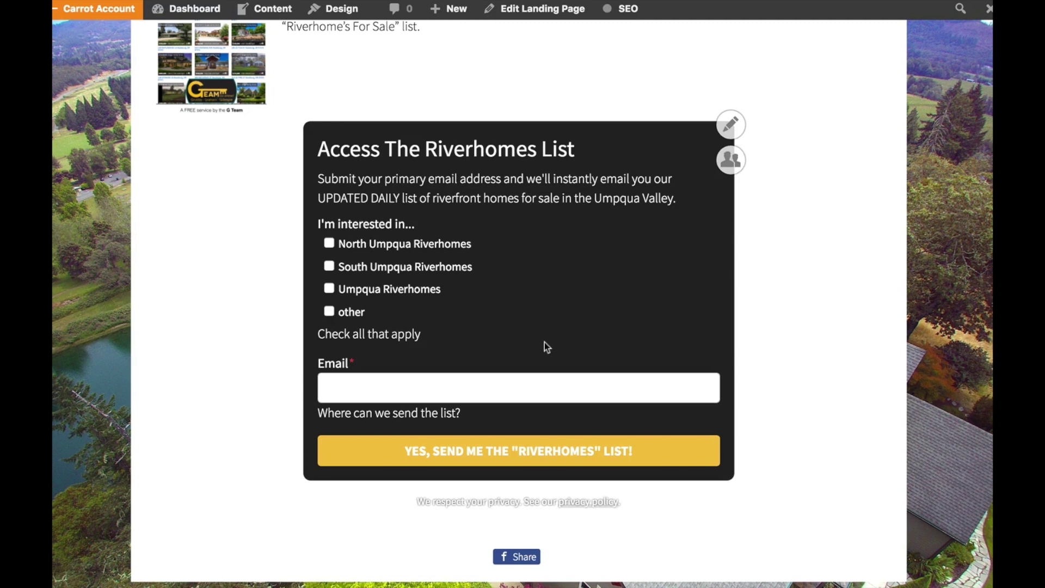
{"action": "scroll", "coordinate": [468, 351], "scroll_direction": "up", "scroll_amount": 4}
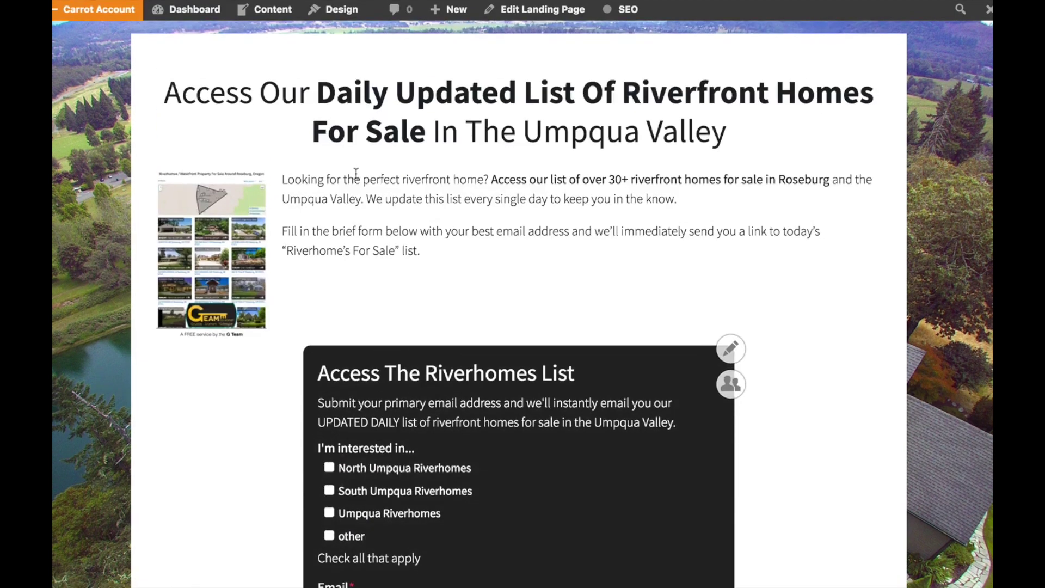
{"action": "left_click_drag", "start_coordinate": [164, 87], "coordinate": [463, 246]}
{"action": "key", "text": "ctrl+c"}
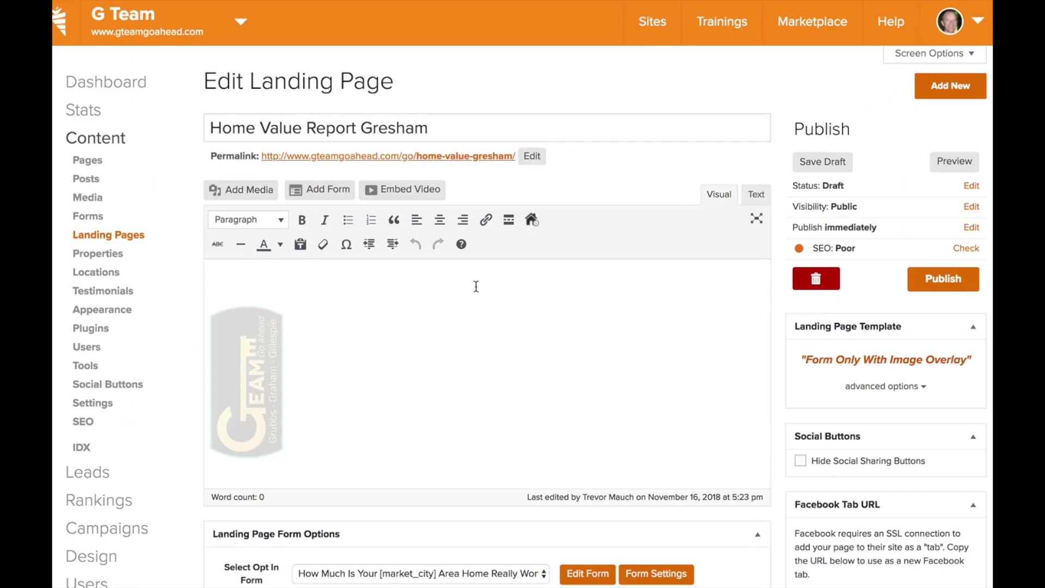
{"action": "left_click", "coordinate": [428, 306]}
Paste the copied heading, image and text, and retitle the page 'River Home List'.
{"action": "key", "text": "ctrl+v"}
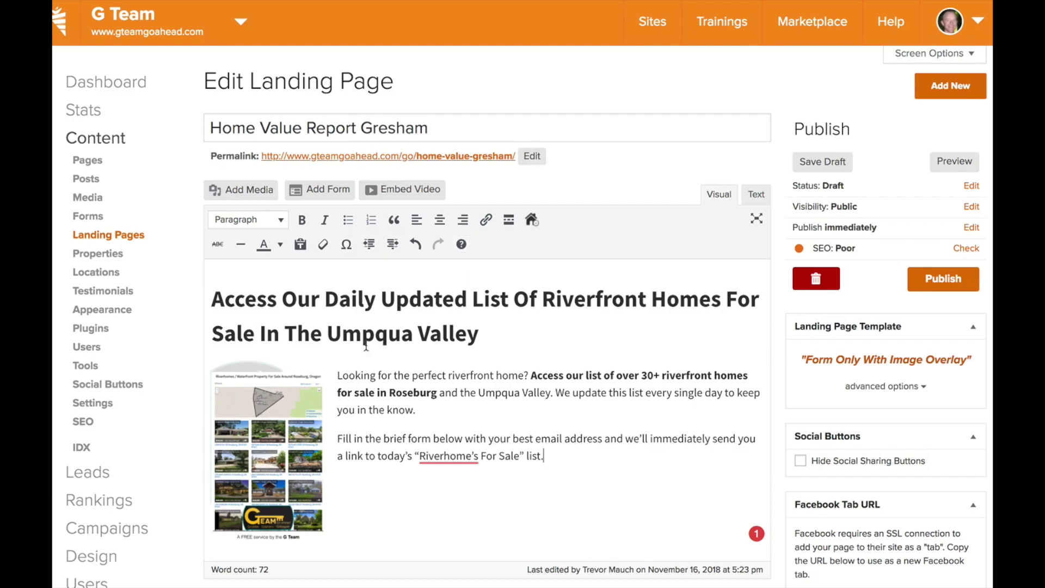
{"action": "triple_click", "coordinate": [368, 131]}
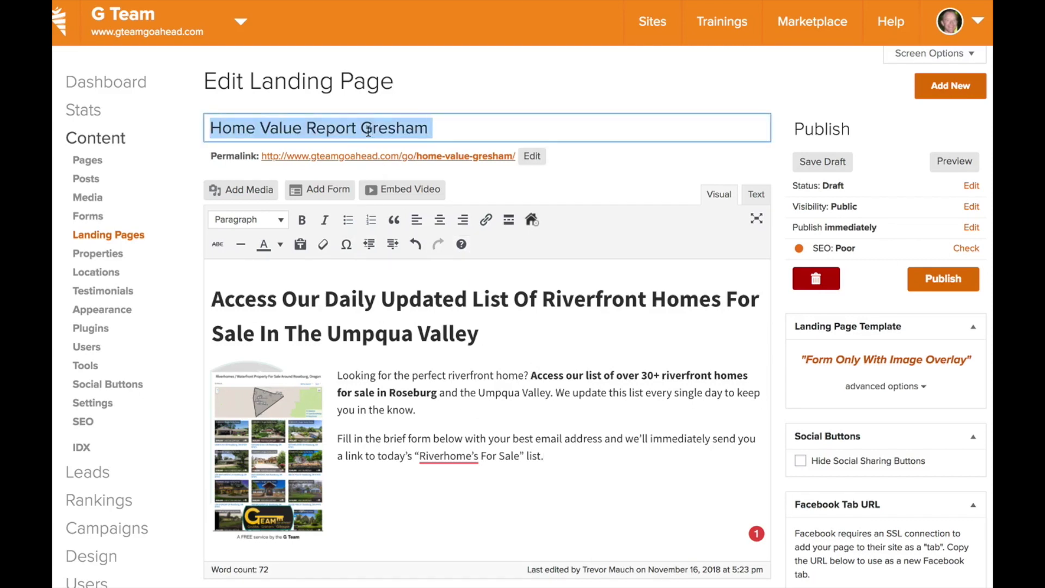
{"action": "type", "text": "River Home L"}
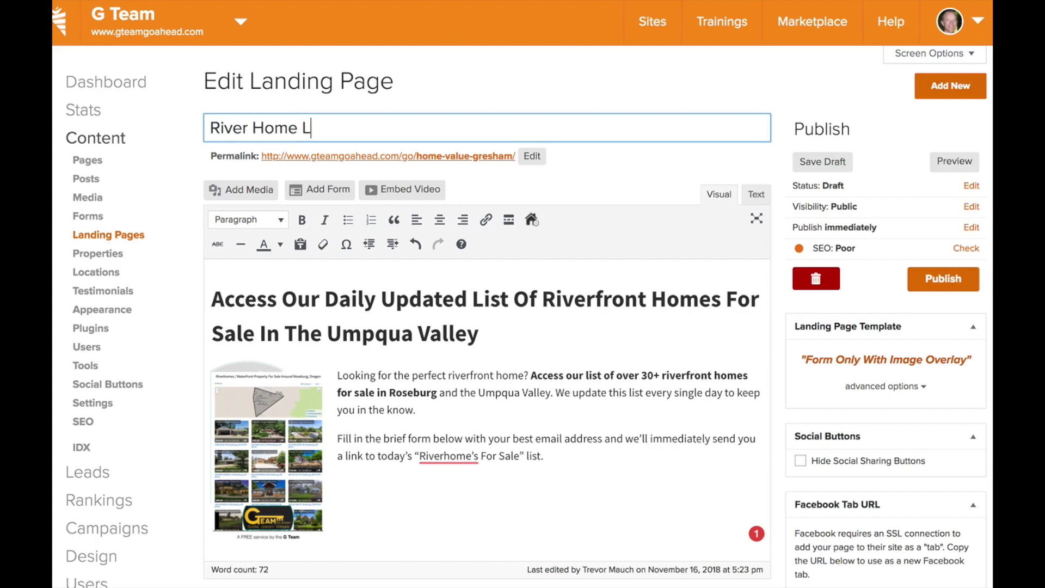
{"action": "type", "text": "ist"}
Change the permalink slug to 'river' and centre the page heading.
{"action": "left_click", "coordinate": [531, 156]}
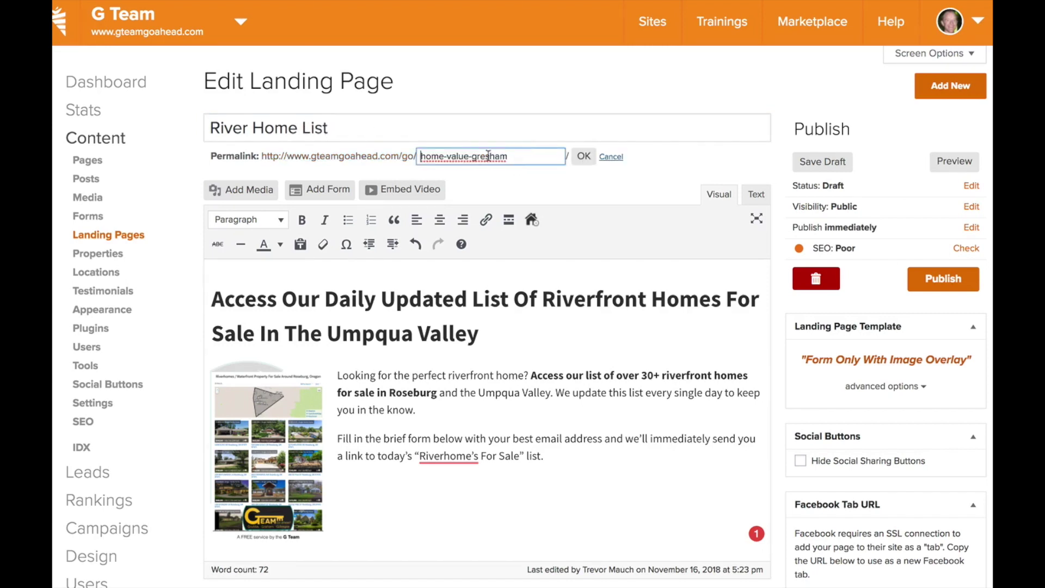
{"action": "type", "text": "river"}
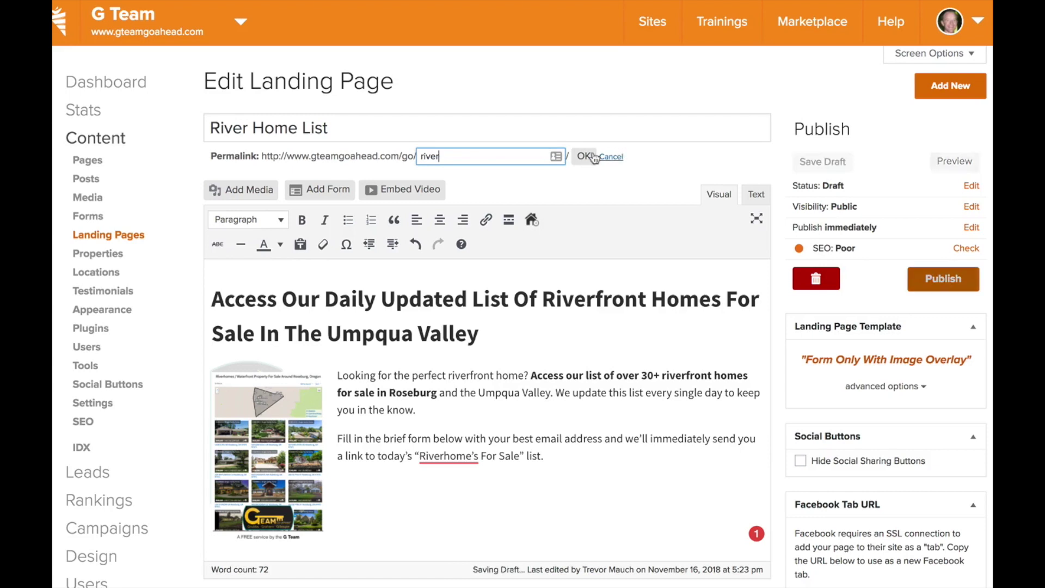
{"action": "left_click", "coordinate": [583, 156]}
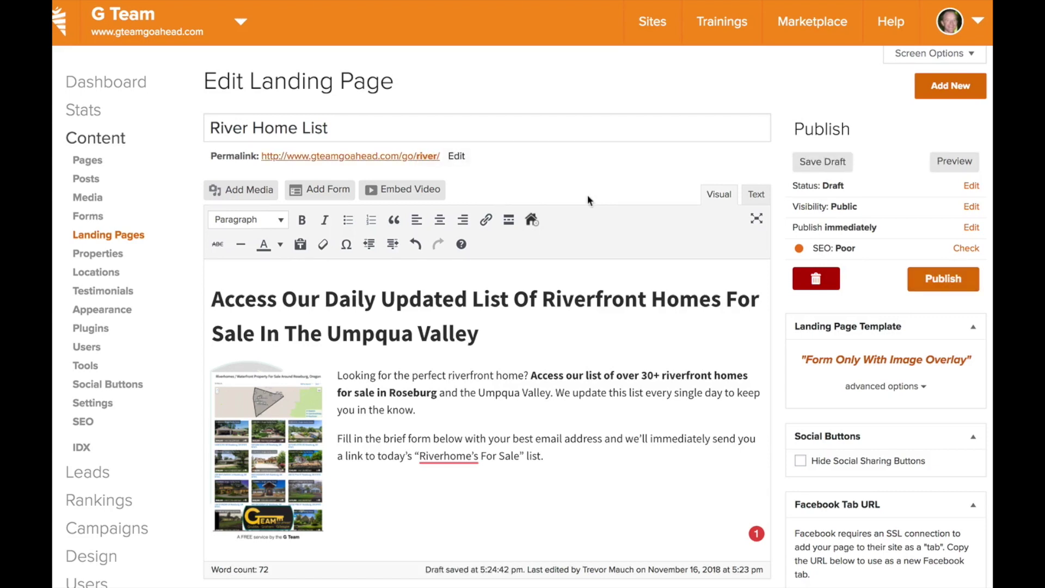
{"action": "left_click", "coordinate": [349, 292]}
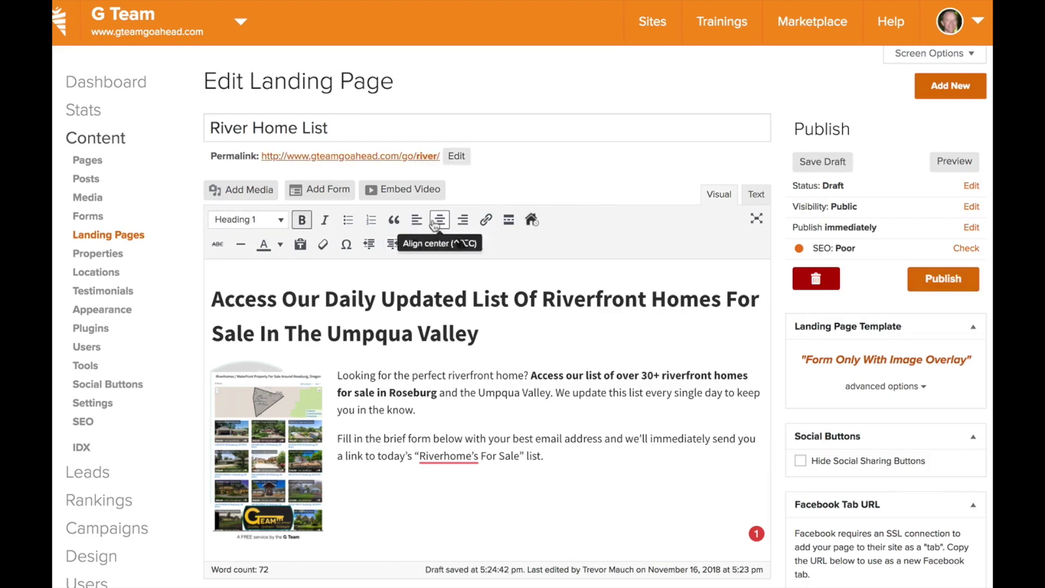
{"action": "left_click", "coordinate": [440, 219]}
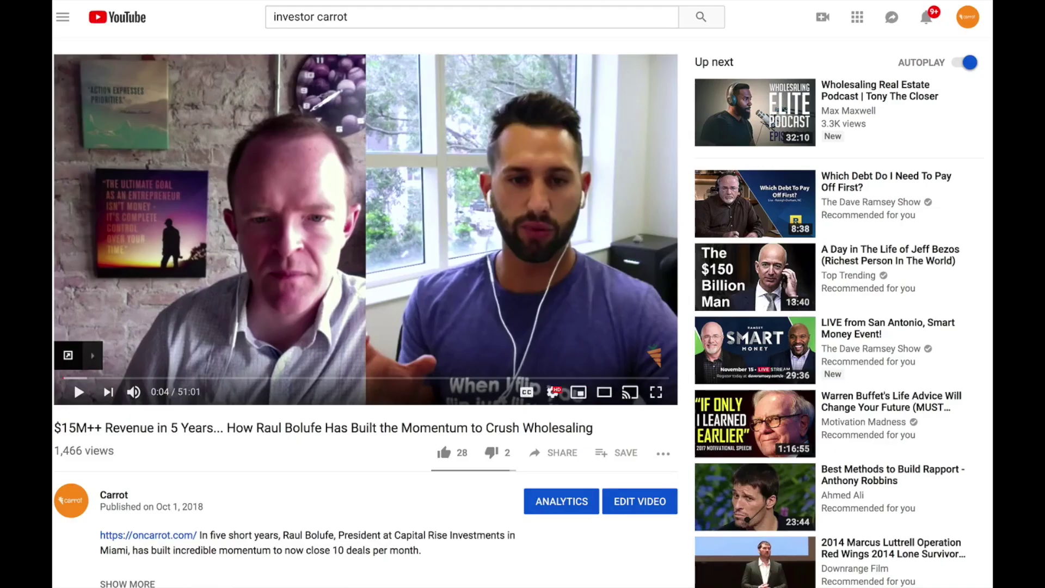
Embed the YouTube video link on a new line below the heading.
{"action": "key", "text": "ctrl+l"}
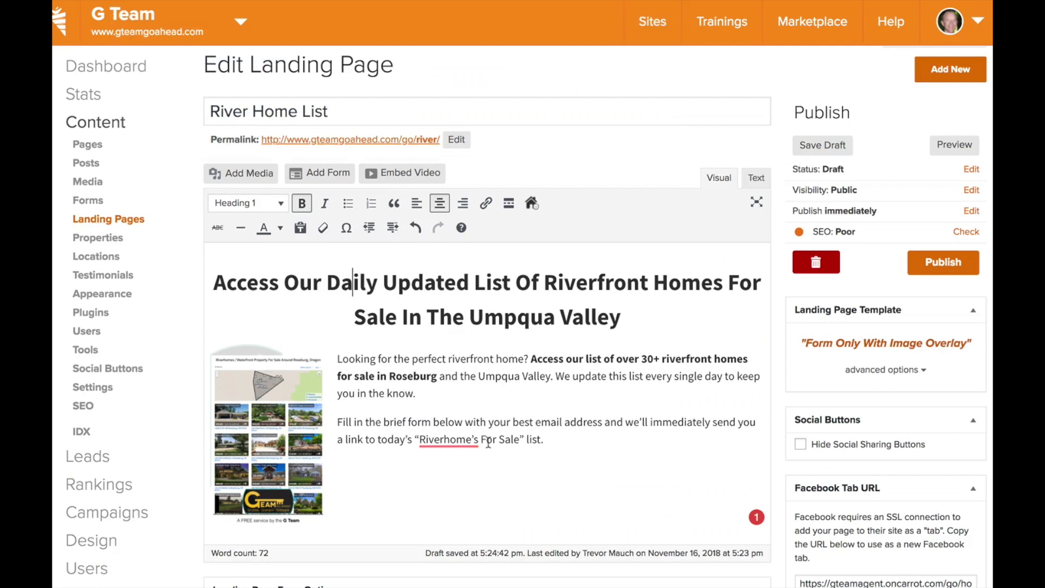
{"action": "left_click", "coordinate": [504, 465]}
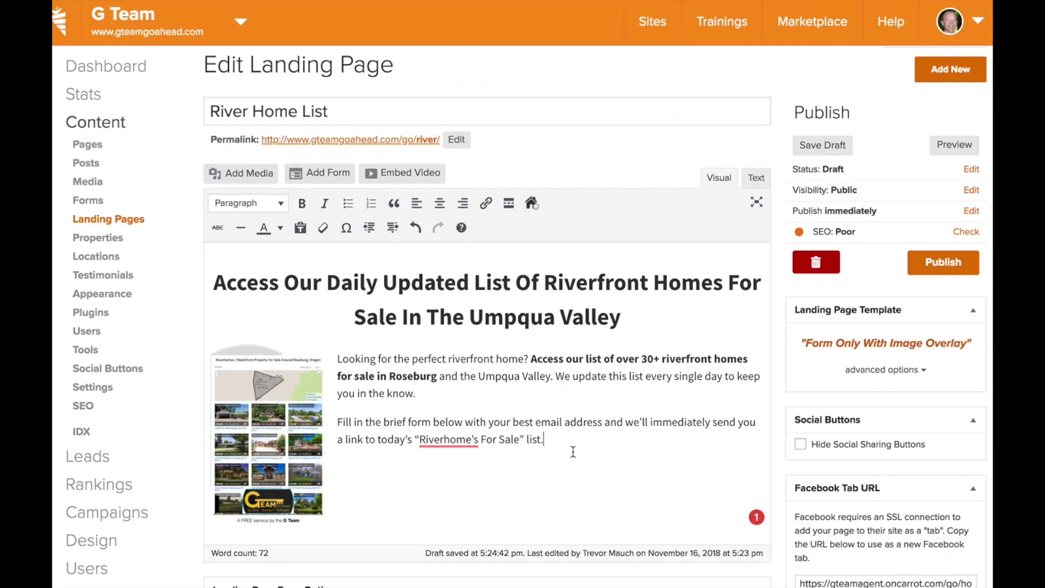
{"action": "left_click", "coordinate": [659, 317]}
{"action": "key", "text": "Return"}
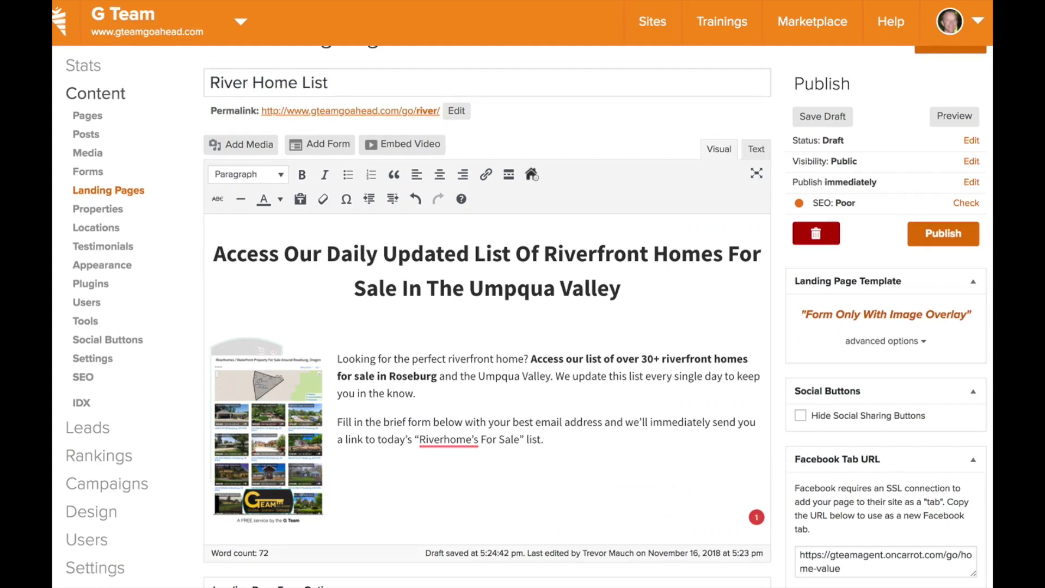
{"action": "key", "text": "ctrl+v"}
{"action": "scroll", "coordinate": [538, 375], "scroll_direction": "down", "scroll_amount": 3}
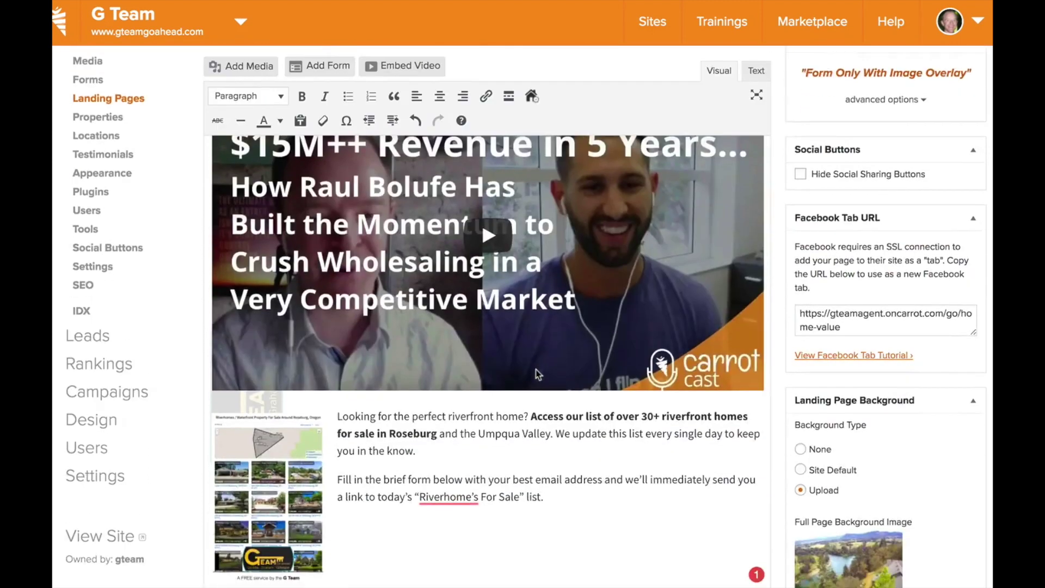
{"action": "scroll", "coordinate": [538, 374], "scroll_direction": "up", "scroll_amount": 5}
{"action": "scroll", "coordinate": [844, 350], "scroll_direction": "down", "scroll_amount": 3}
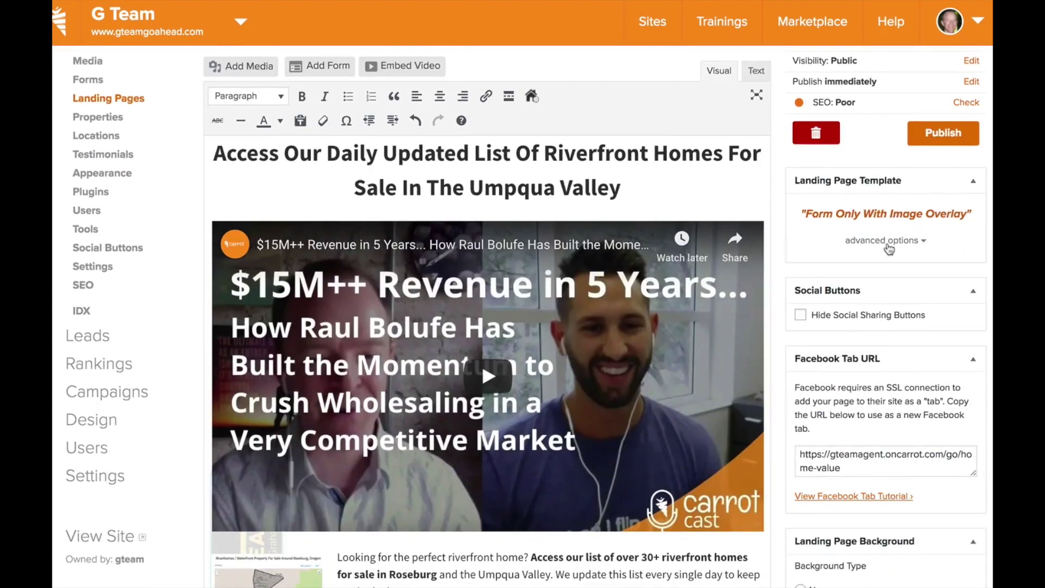
Hide the site menu and publish the River Home List page.
{"action": "left_click", "coordinate": [888, 241]}
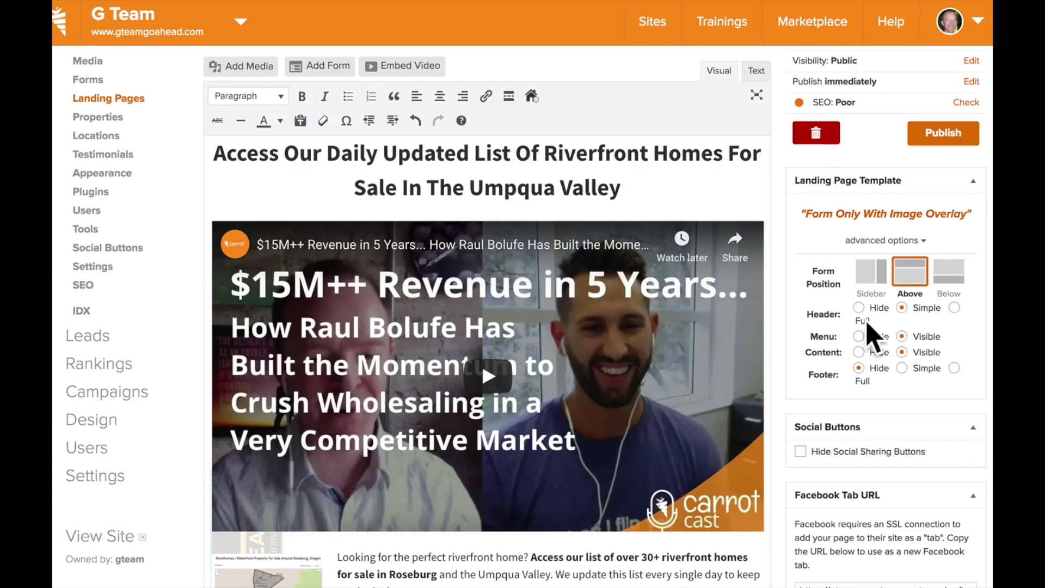
{"action": "left_click", "coordinate": [858, 337]}
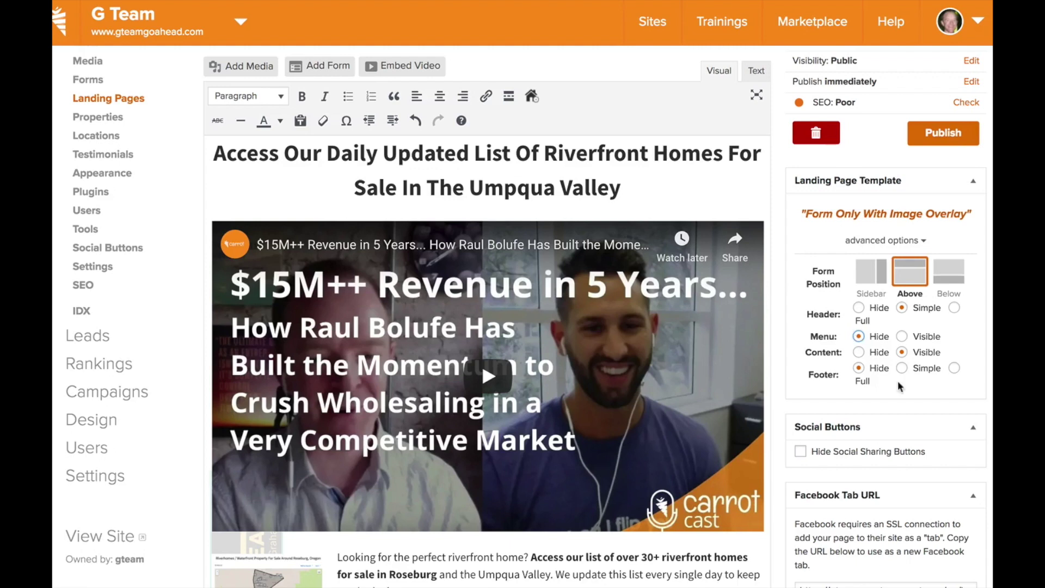
{"action": "scroll", "coordinate": [901, 389], "scroll_direction": "down", "scroll_amount": 9}
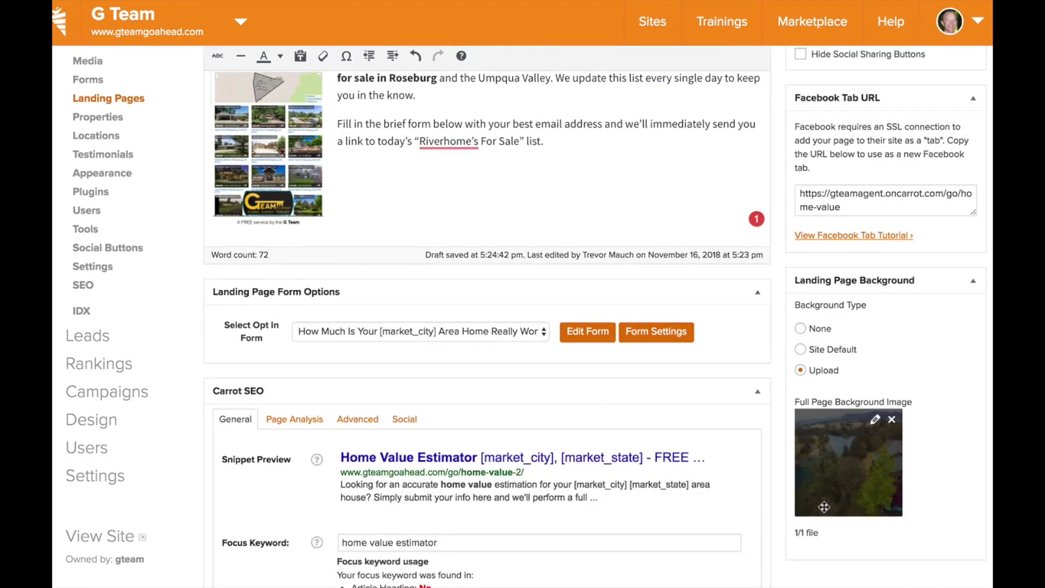
{"action": "scroll", "coordinate": [903, 348], "scroll_direction": "up", "scroll_amount": 11}
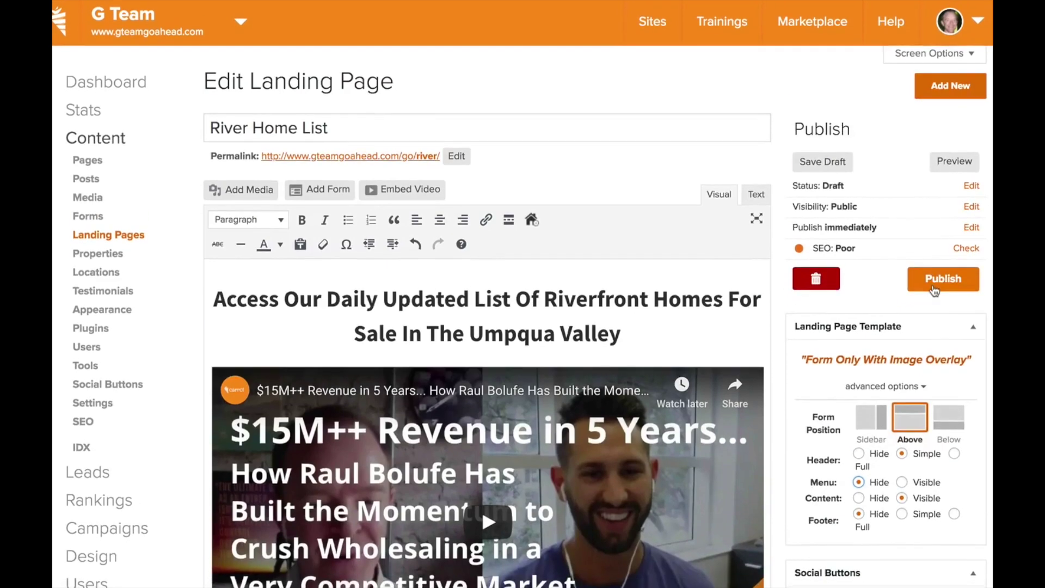
{"action": "left_click", "coordinate": [934, 289]}
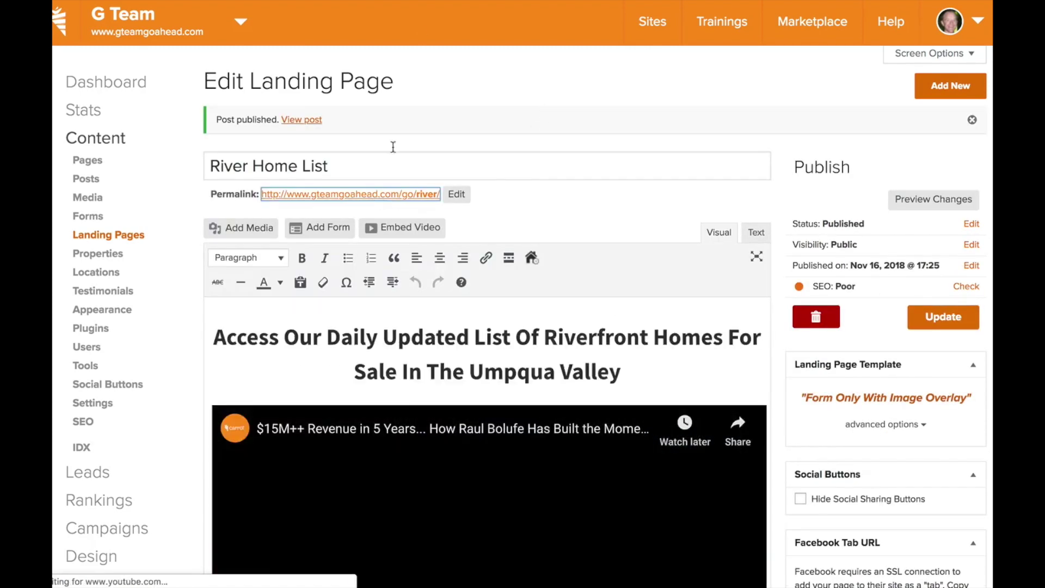
View the published River Home List page live and scroll through it.
{"action": "left_click", "coordinate": [301, 119]}
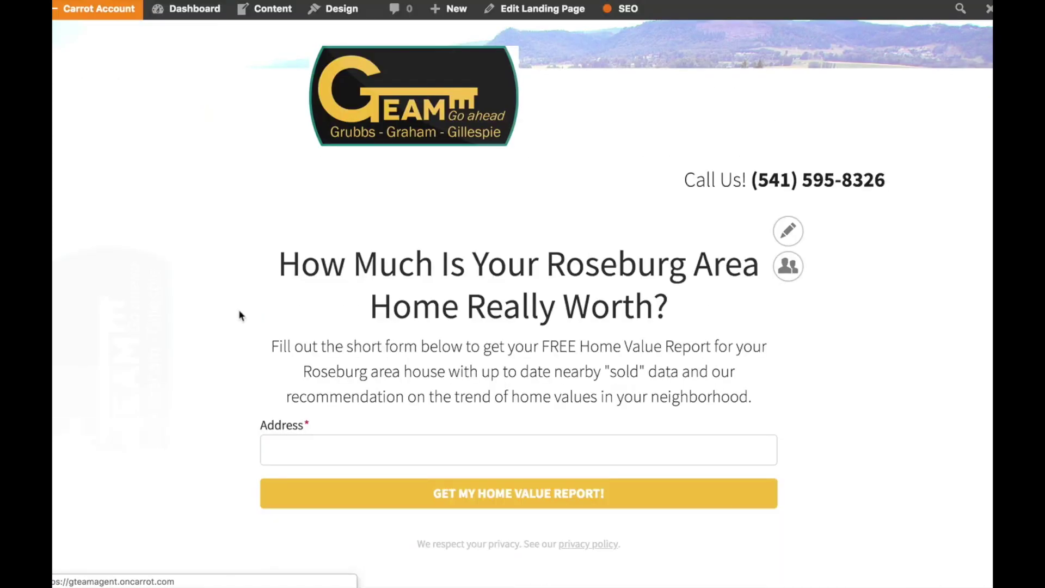
{"action": "scroll", "coordinate": [181, 275], "scroll_direction": "down", "scroll_amount": 3}
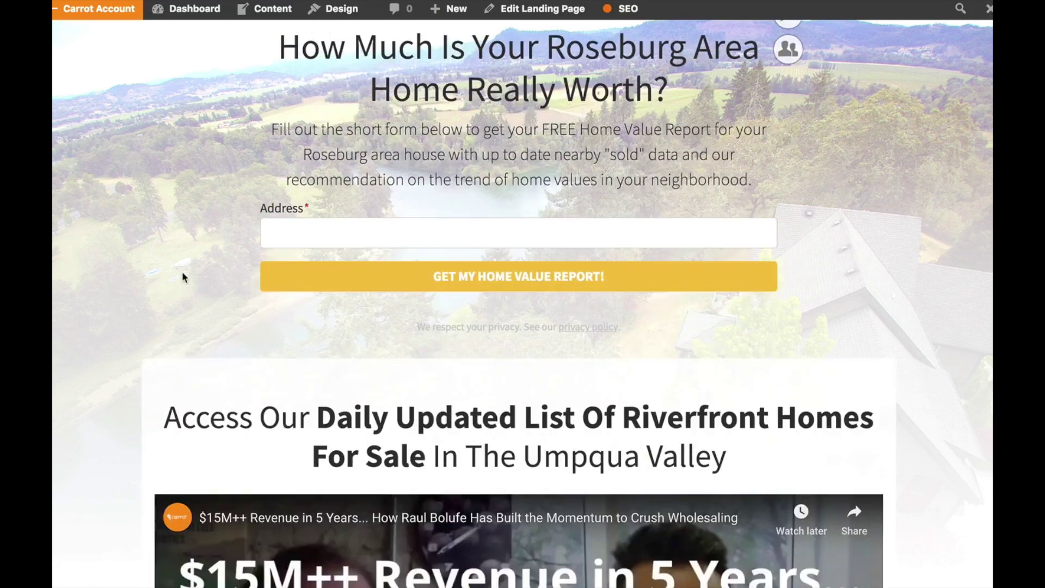
{"action": "scroll", "coordinate": [455, 104], "scroll_direction": "up", "scroll_amount": 2}
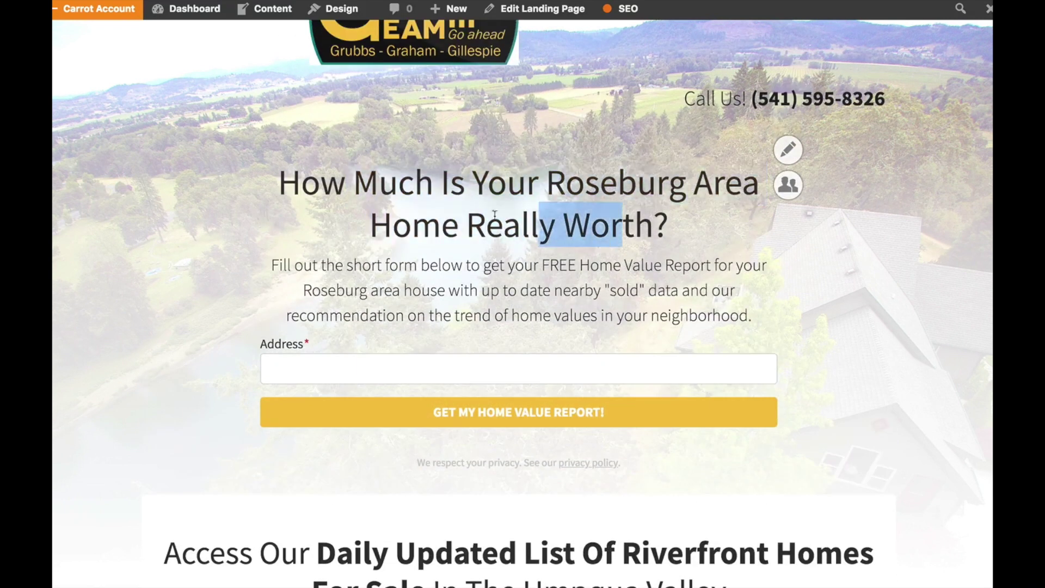
{"action": "scroll", "coordinate": [432, 188], "scroll_direction": "down", "scroll_amount": 8}
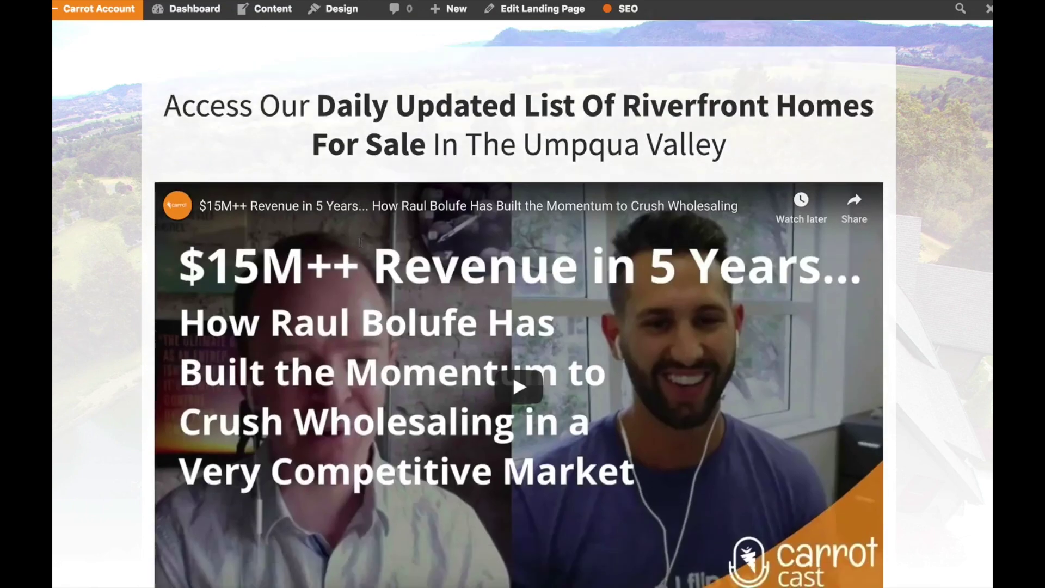
{"action": "scroll", "coordinate": [465, 326], "scroll_direction": "down", "scroll_amount": 4}
{"action": "scroll", "coordinate": [465, 332], "scroll_direction": "up", "scroll_amount": 12}
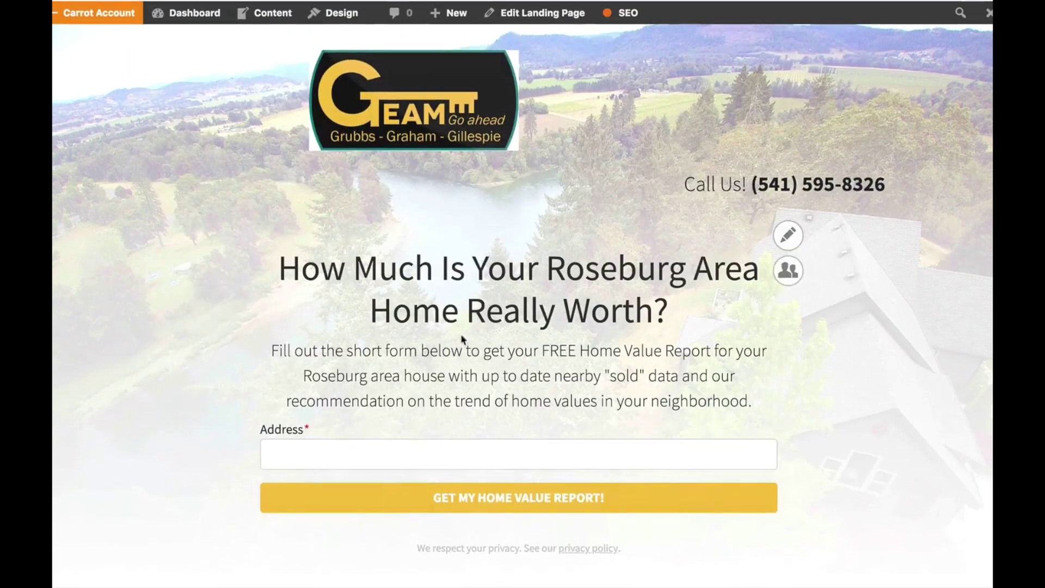
{"action": "scroll", "coordinate": [490, 305], "scroll_direction": "down", "scroll_amount": 1}
{"action": "scroll", "coordinate": [512, 270], "scroll_direction": "down", "scroll_amount": 8}
{"action": "scroll", "coordinate": [544, 277], "scroll_direction": "up", "scroll_amount": 9}
{"action": "scroll", "coordinate": [585, 284], "scroll_direction": "down", "scroll_amount": 1}
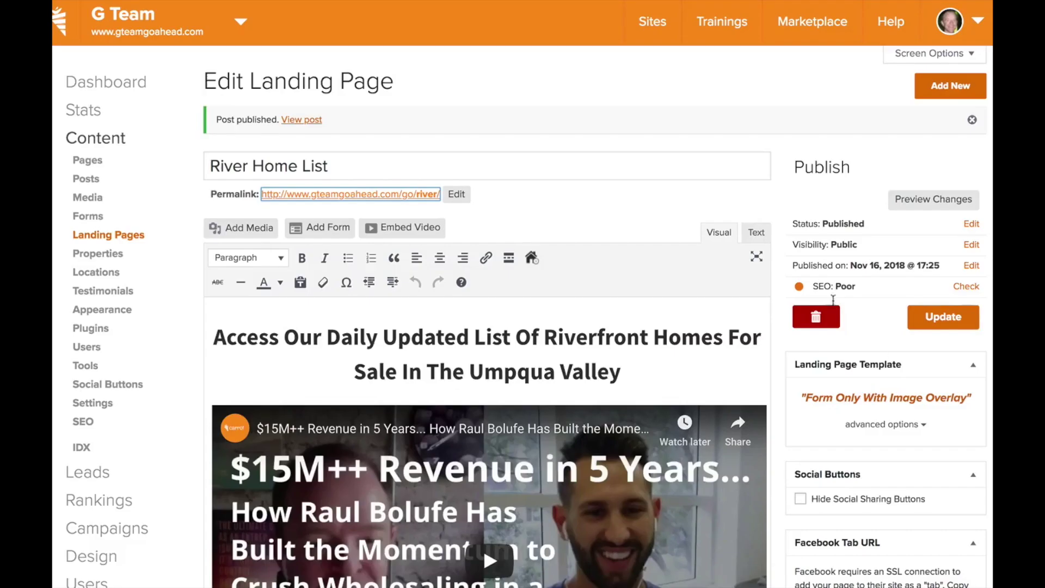
{"action": "scroll", "coordinate": [833, 300], "scroll_direction": "down", "scroll_amount": 1}
Set Form Position to Below content, update the page, and reload it live.
{"action": "left_click", "coordinate": [885, 411]}
{"action": "scroll", "coordinate": [914, 402], "scroll_direction": "down", "scroll_amount": 2}
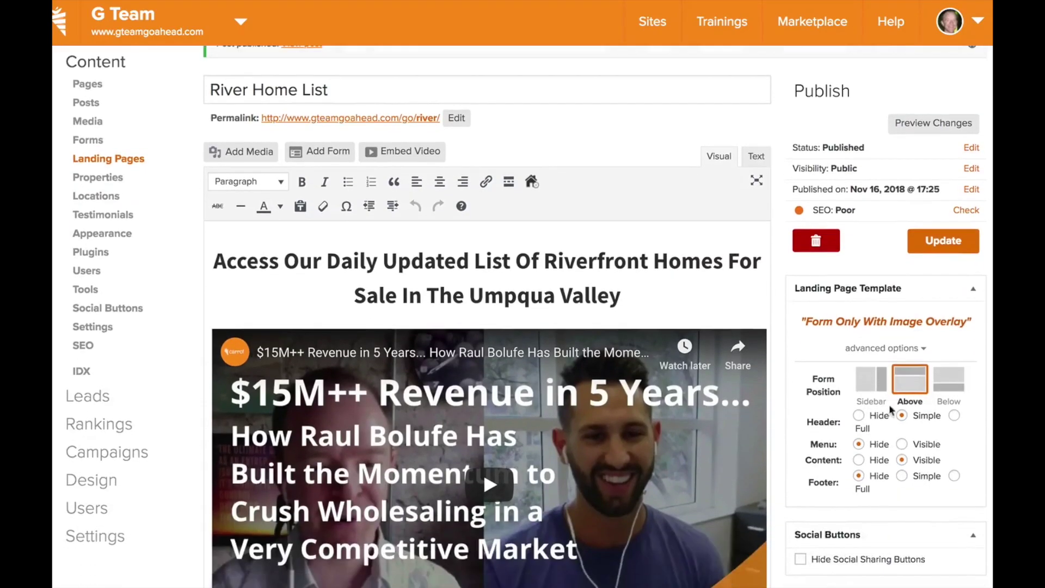
{"action": "left_click", "coordinate": [944, 388]}
{"action": "left_click", "coordinate": [943, 240]}
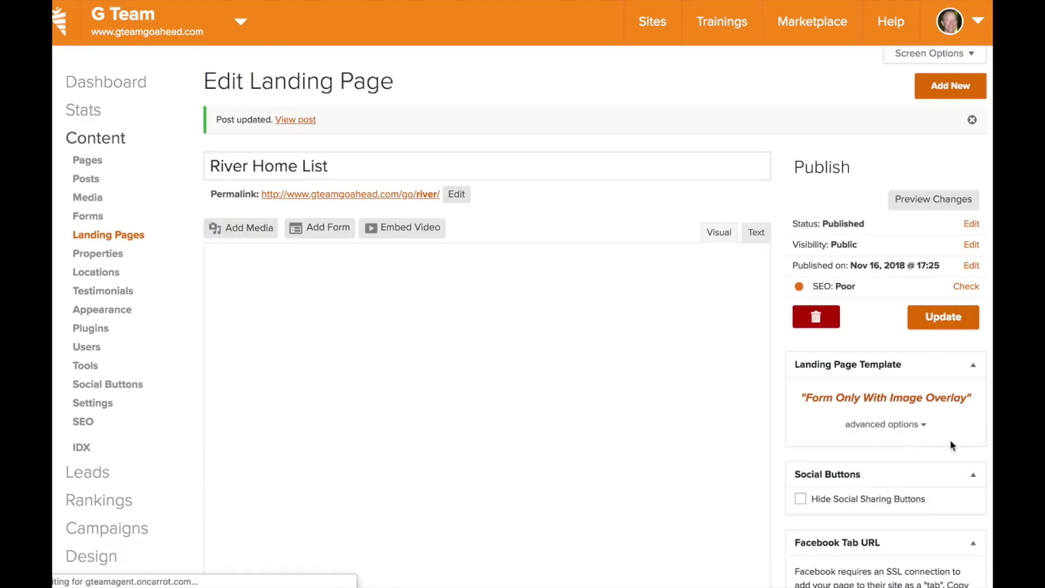
{"action": "left_click", "coordinate": [905, 427]}
{"action": "left_click", "coordinate": [943, 317]}
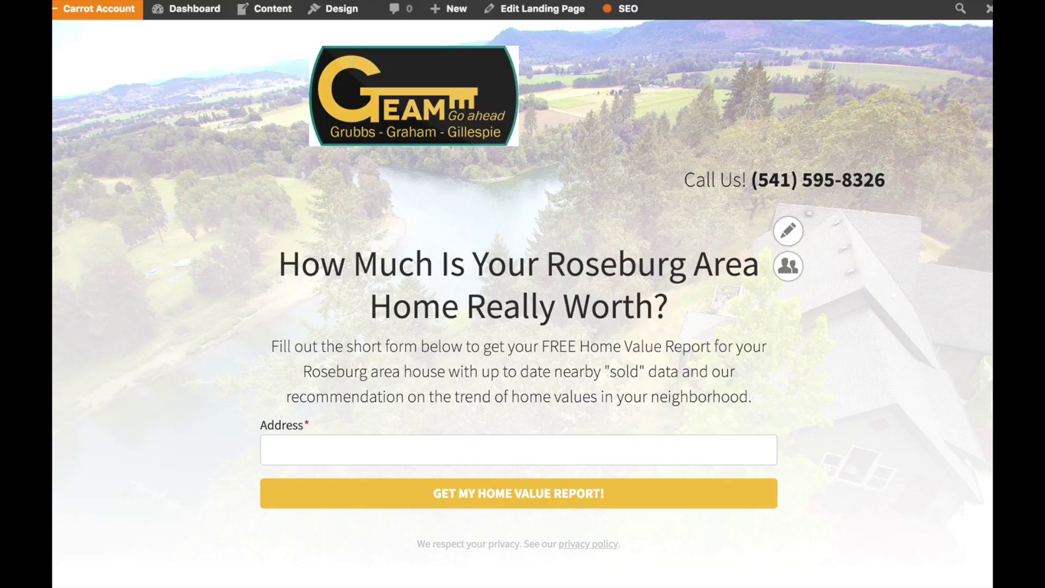
{"action": "key", "text": "ctrl+l"}
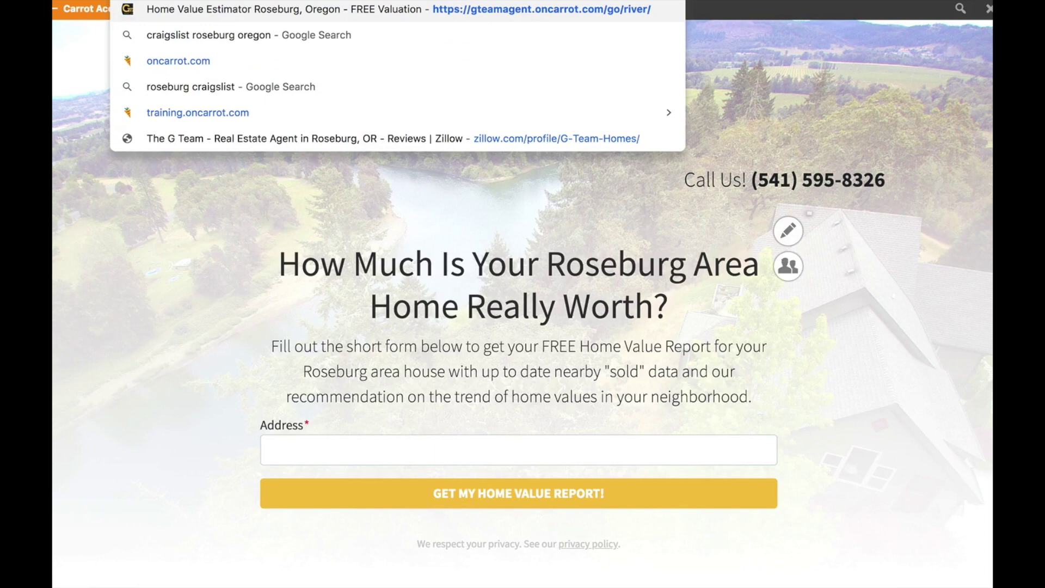
{"action": "key", "text": "Return"}
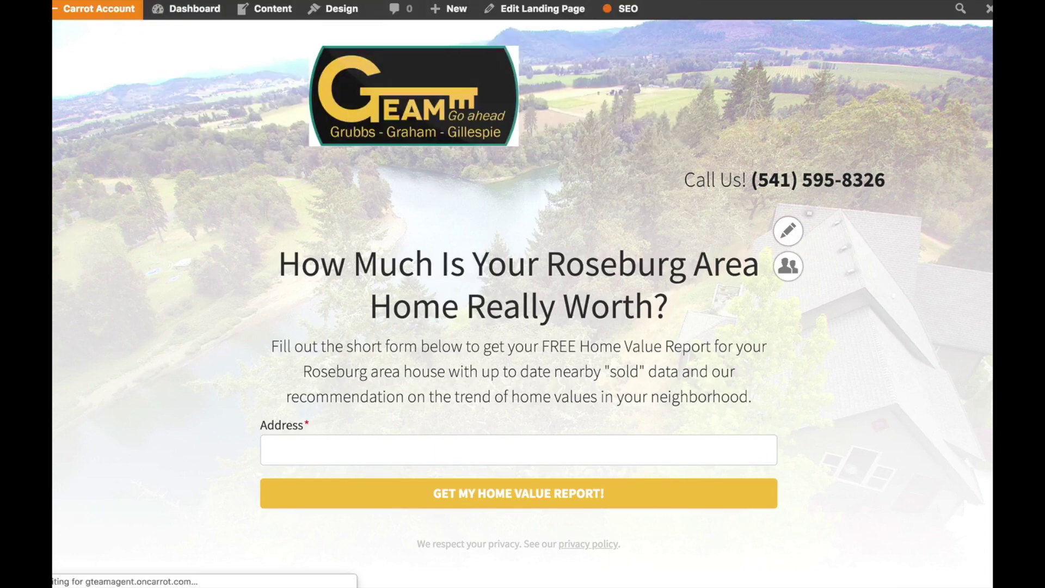
View the live Dairy Loop Rd page, inspect its form headline, then open it for editing.
{"action": "scroll", "coordinate": [525, 351], "scroll_direction": "down", "scroll_amount": 15}
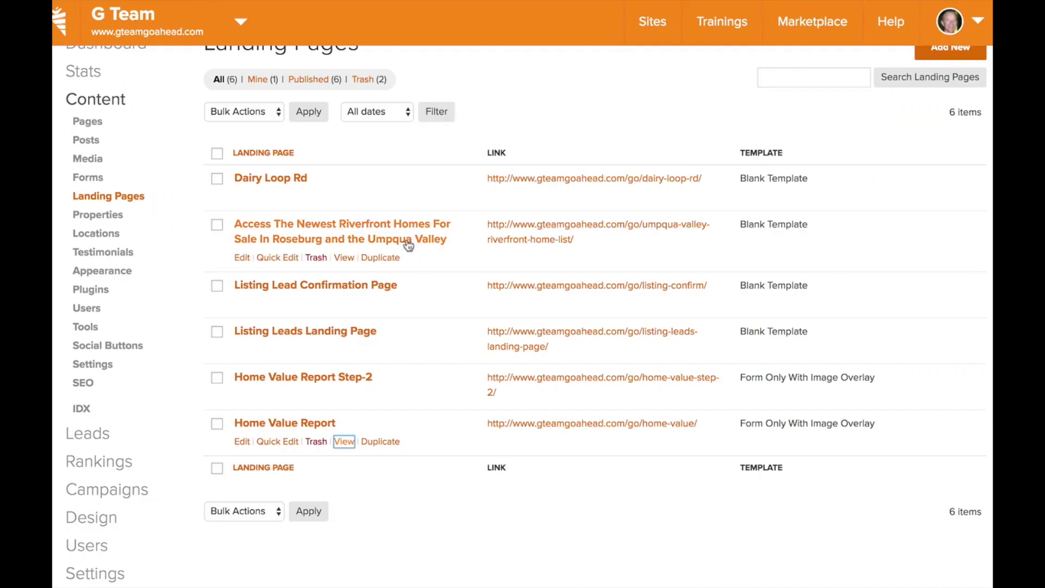
{"action": "left_click", "coordinate": [351, 197]}
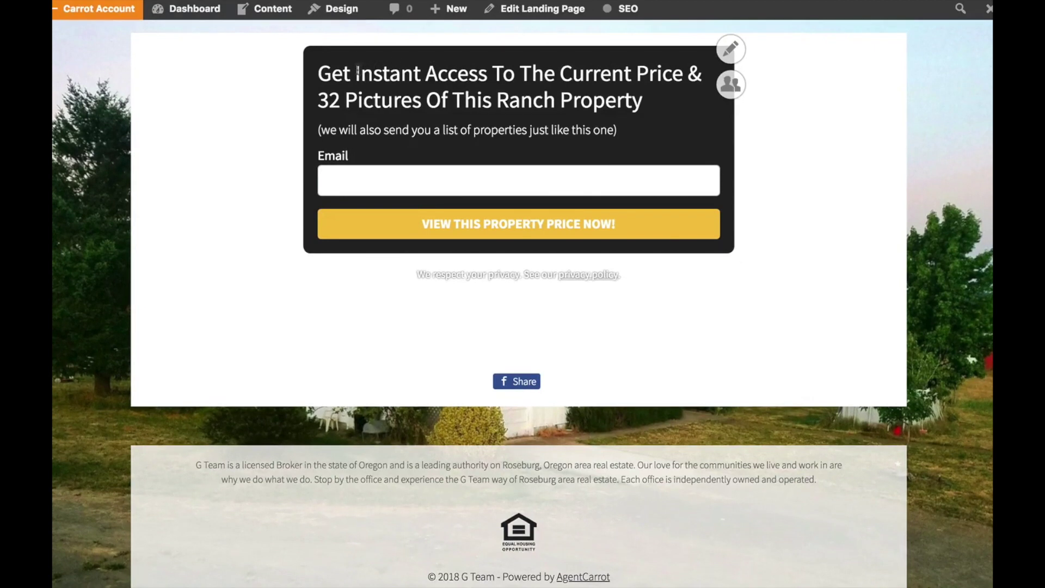
{"action": "left_click_drag", "start_coordinate": [357, 72], "coordinate": [561, 74]}
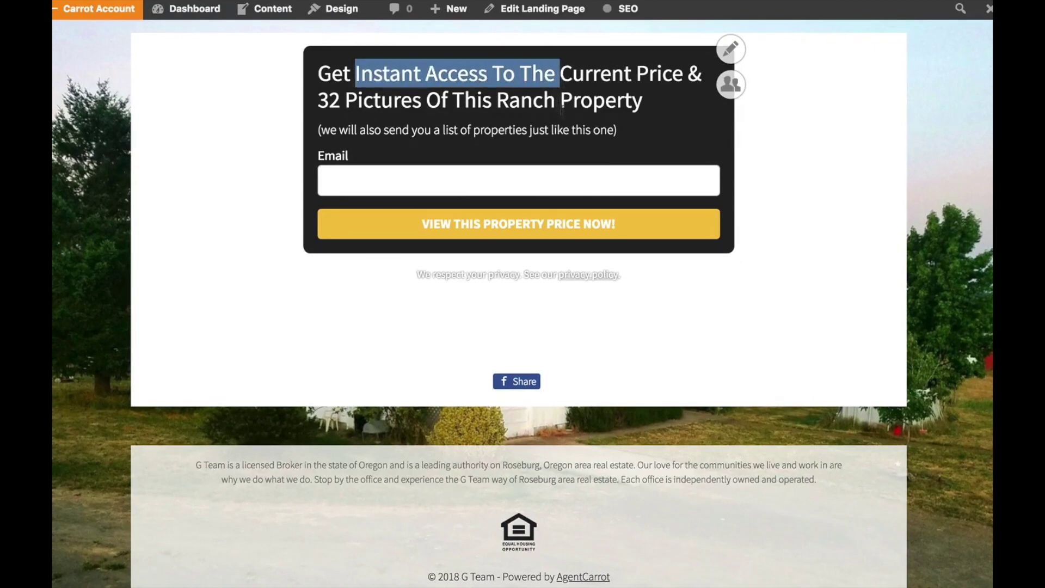
{"action": "left_click_drag", "start_coordinate": [642, 107], "coordinate": [425, 68]}
{"action": "left_click", "coordinate": [424, 65]}
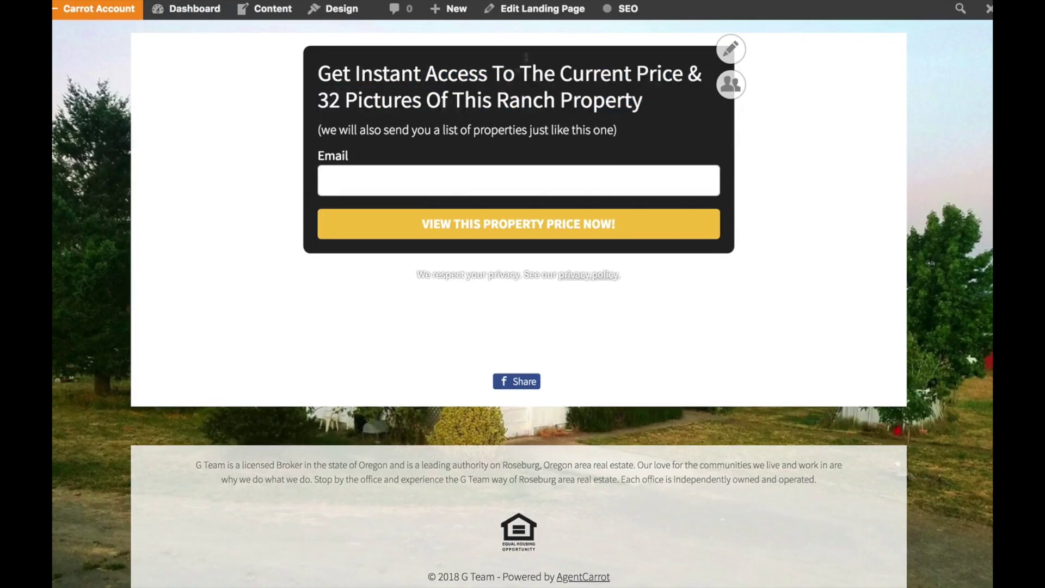
{"action": "left_click", "coordinate": [536, 9]}
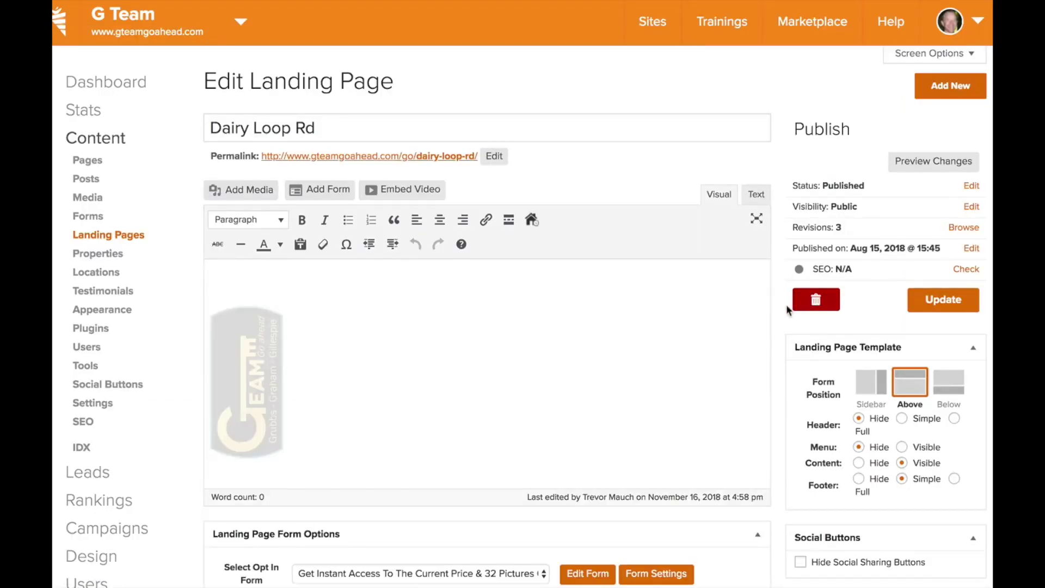
Leave the opt-in form set to 'Get Instant Access' and scroll through the editor.
{"action": "scroll", "coordinate": [787, 310], "scroll_direction": "down", "scroll_amount": 5}
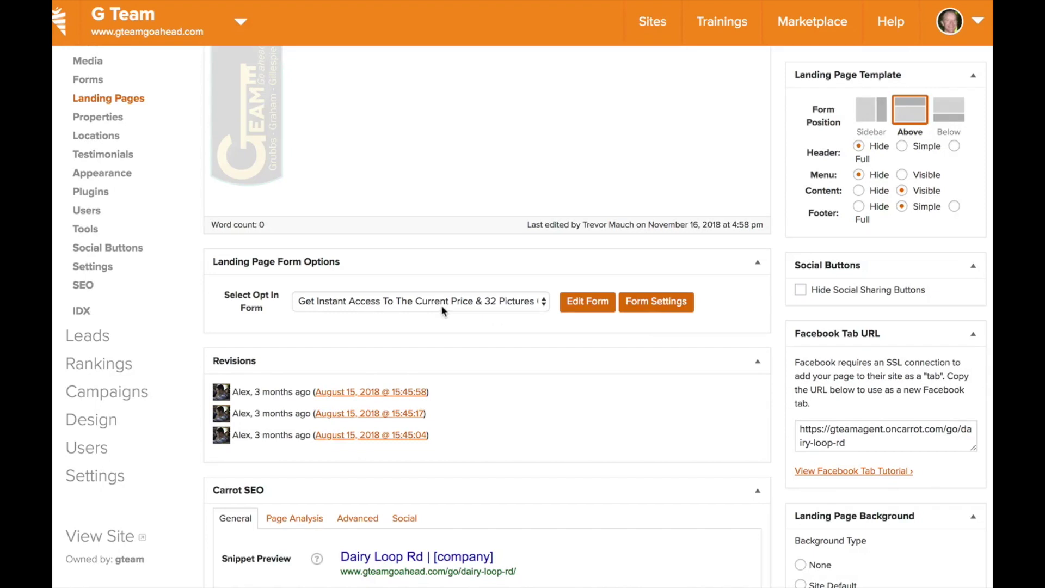
{"action": "left_click", "coordinate": [427, 308]}
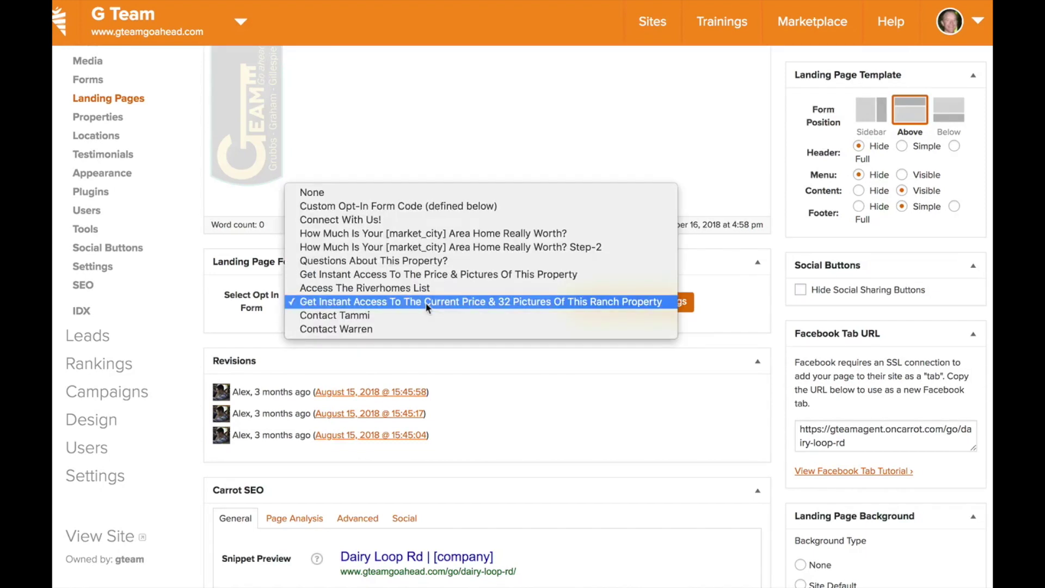
{"action": "left_click", "coordinate": [427, 307]}
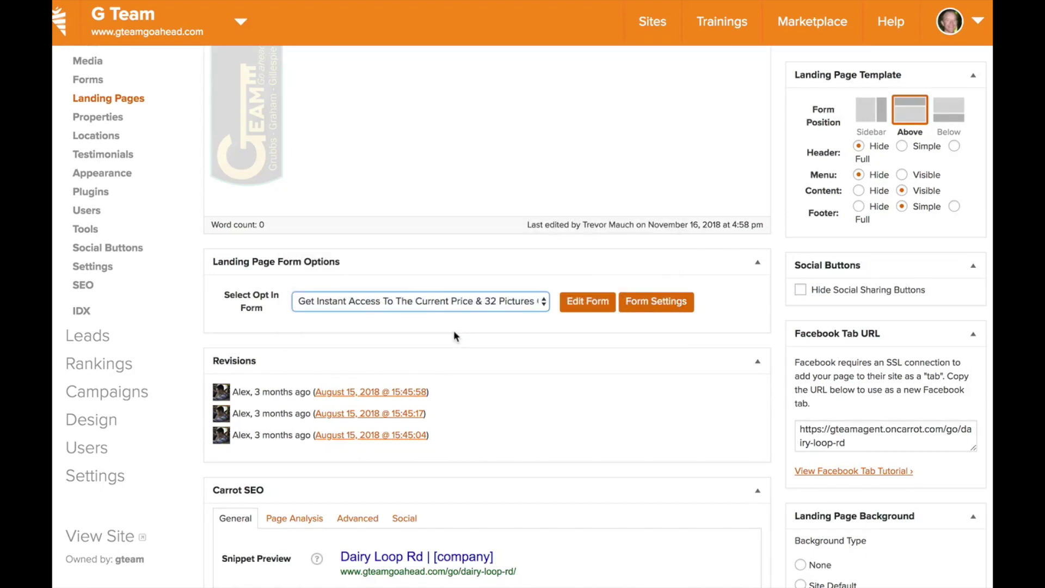
{"action": "left_click", "coordinate": [774, 338]}
{"action": "scroll", "coordinate": [777, 344], "scroll_direction": "up", "scroll_amount": 1}
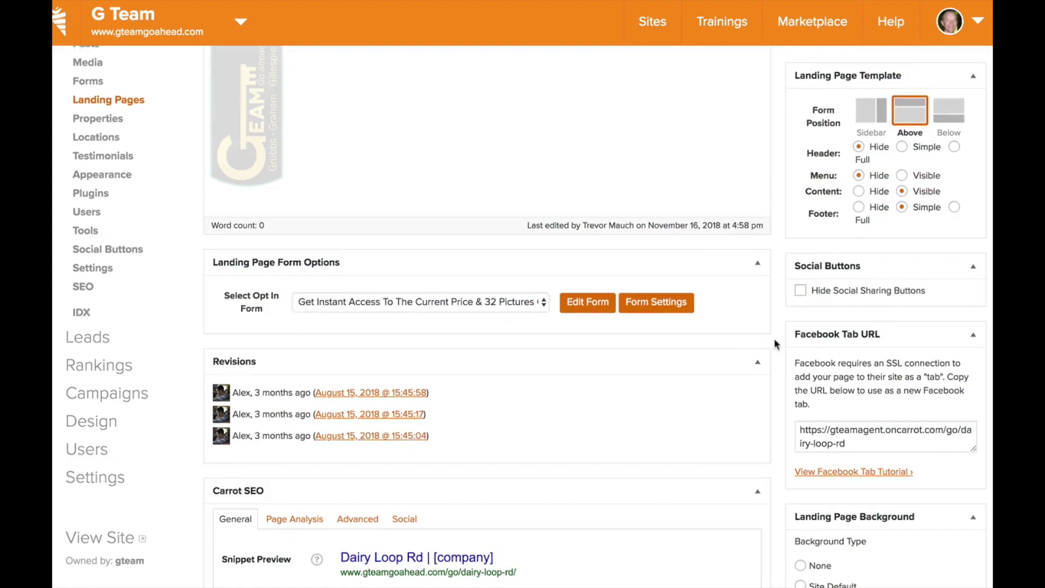
{"action": "scroll", "coordinate": [776, 344], "scroll_direction": "up", "scroll_amount": 5}
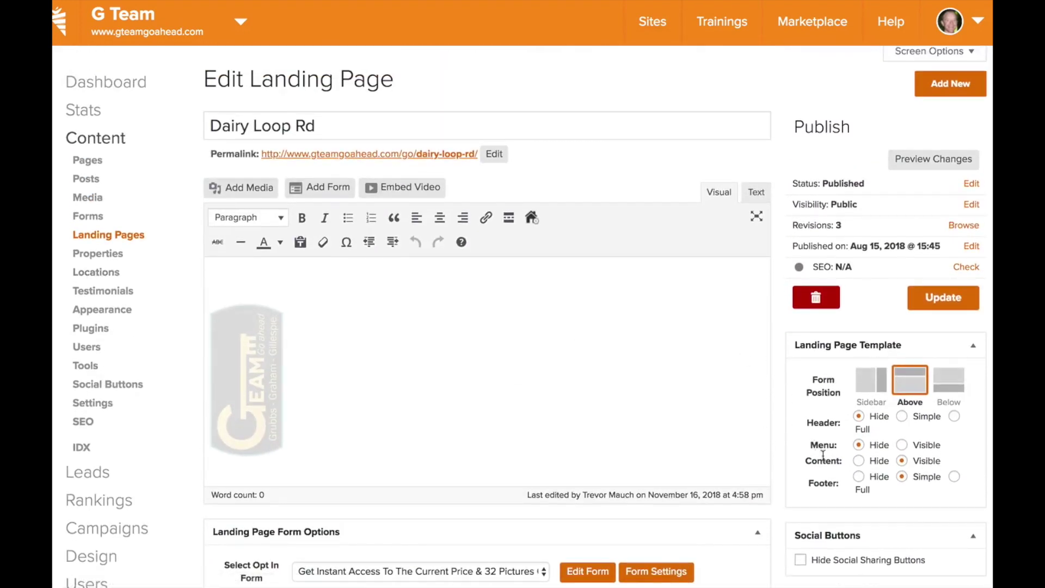
{"action": "scroll", "coordinate": [800, 456], "scroll_direction": "down", "scroll_amount": 2}
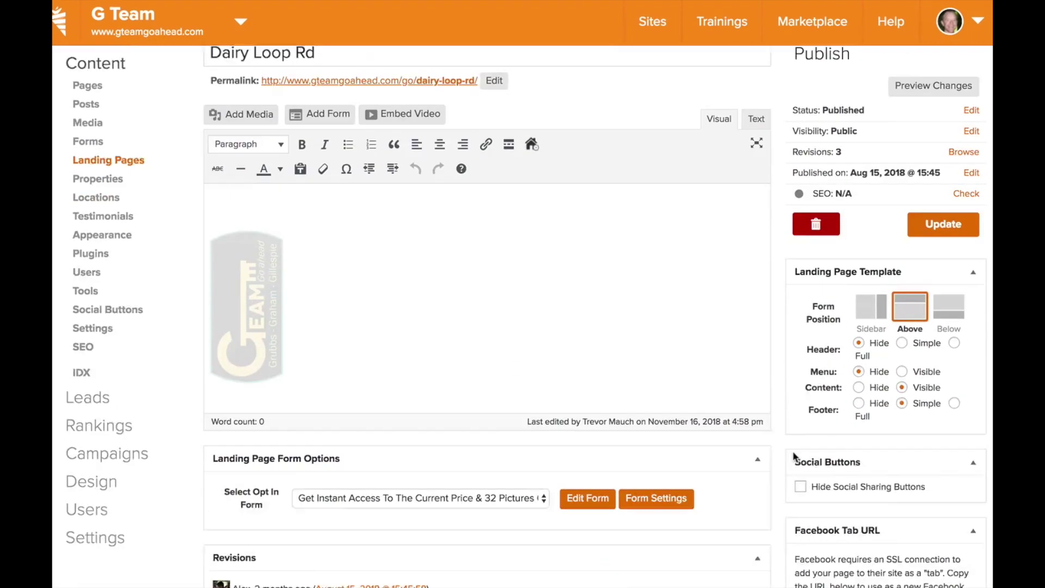
{"action": "scroll", "coordinate": [793, 456], "scroll_direction": "down", "scroll_amount": 1}
{"action": "scroll", "coordinate": [755, 410], "scroll_direction": "up", "scroll_amount": 2}
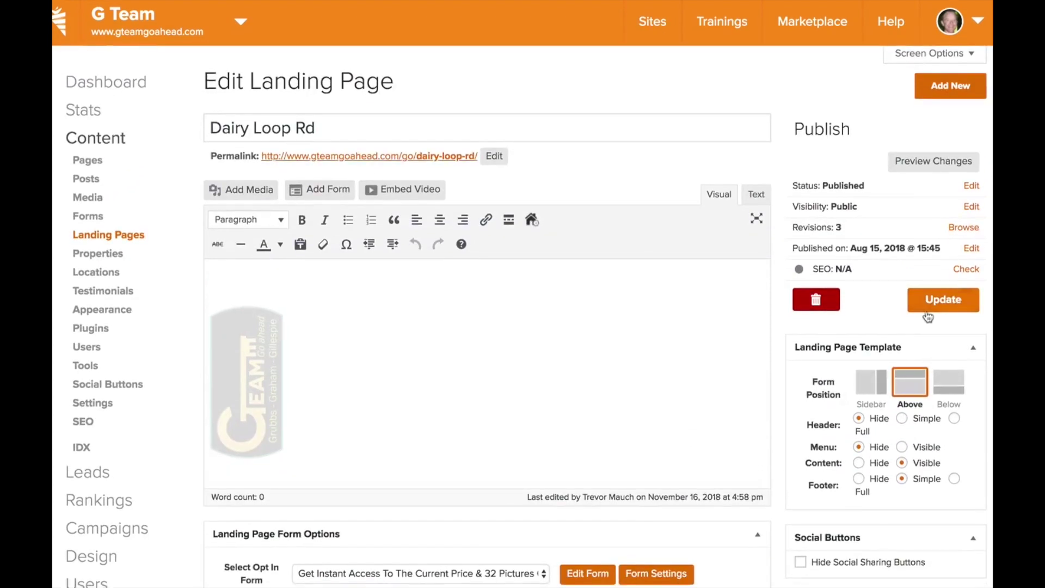
{"action": "scroll", "coordinate": [928, 316], "scroll_direction": "down", "scroll_amount": 6}
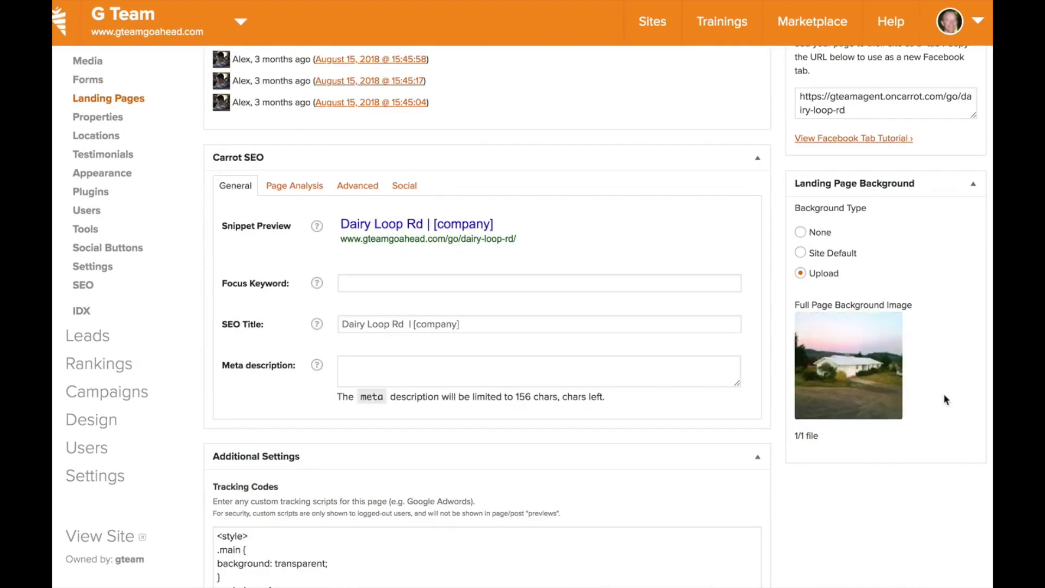
{"action": "scroll", "coordinate": [942, 393], "scroll_direction": "up", "scroll_amount": 7}
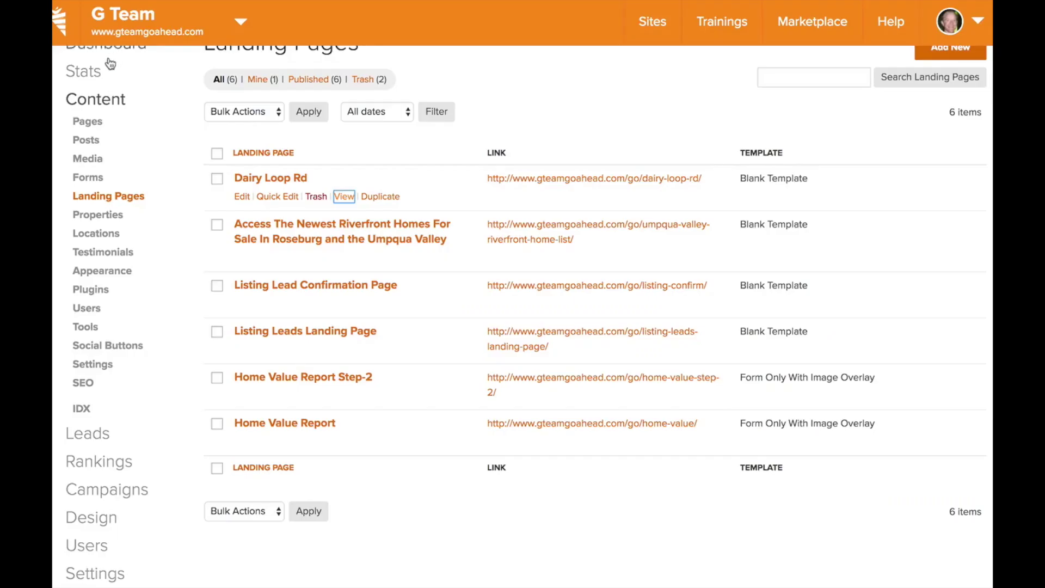
Reload the Landing Pages list and scroll to the Home Value Report and River Home List rows.
{"action": "scroll", "coordinate": [109, 81], "scroll_direction": "up", "scroll_amount": 1}
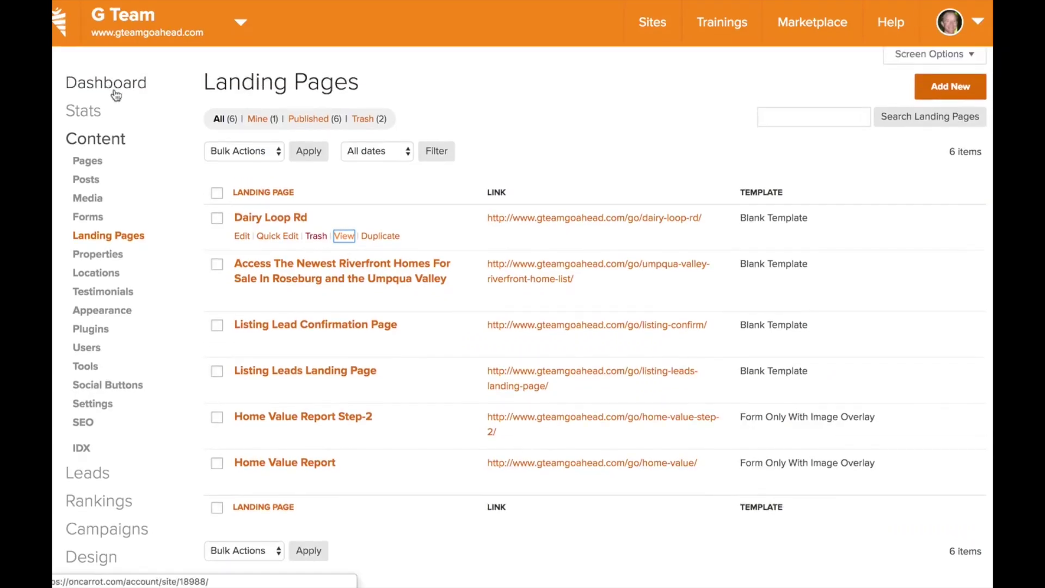
{"action": "left_click", "coordinate": [128, 243]}
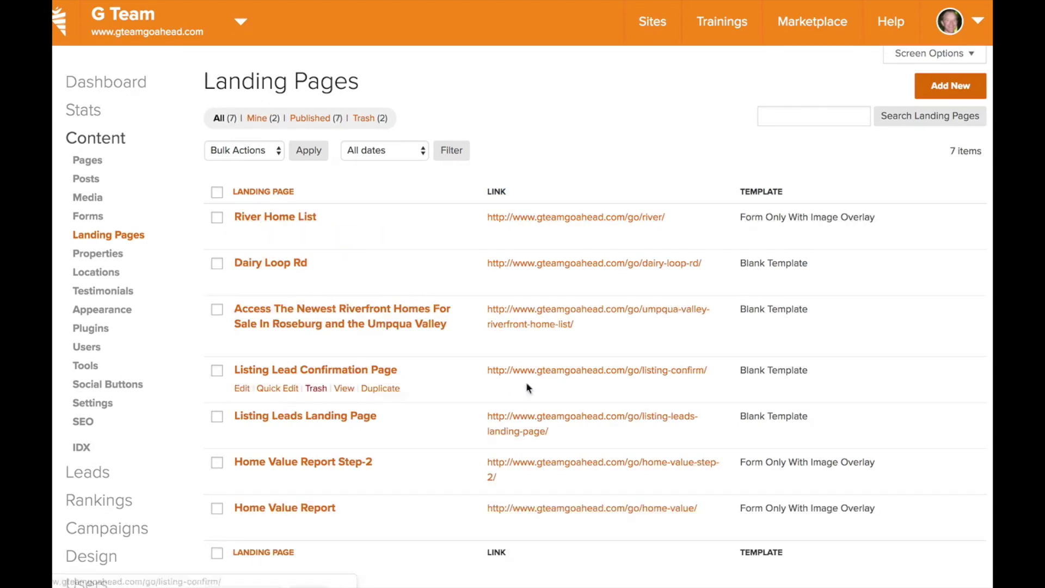
{"action": "scroll", "coordinate": [526, 381], "scroll_direction": "down", "scroll_amount": 2}
{"action": "scroll", "coordinate": [390, 412], "scroll_direction": "down", "scroll_amount": 1}
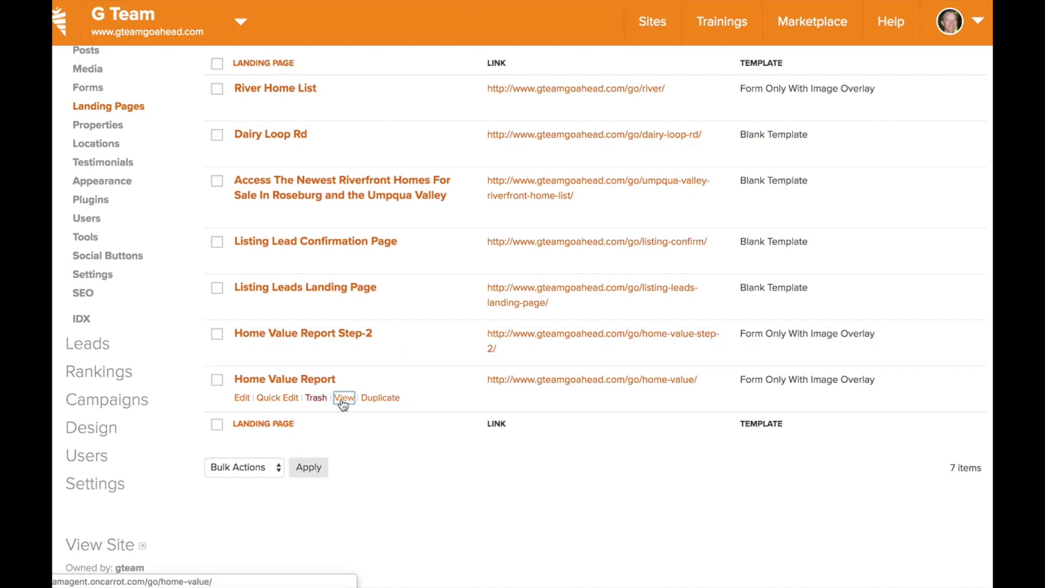
{"action": "scroll", "coordinate": [419, 440], "scroll_direction": "up", "scroll_amount": 1}
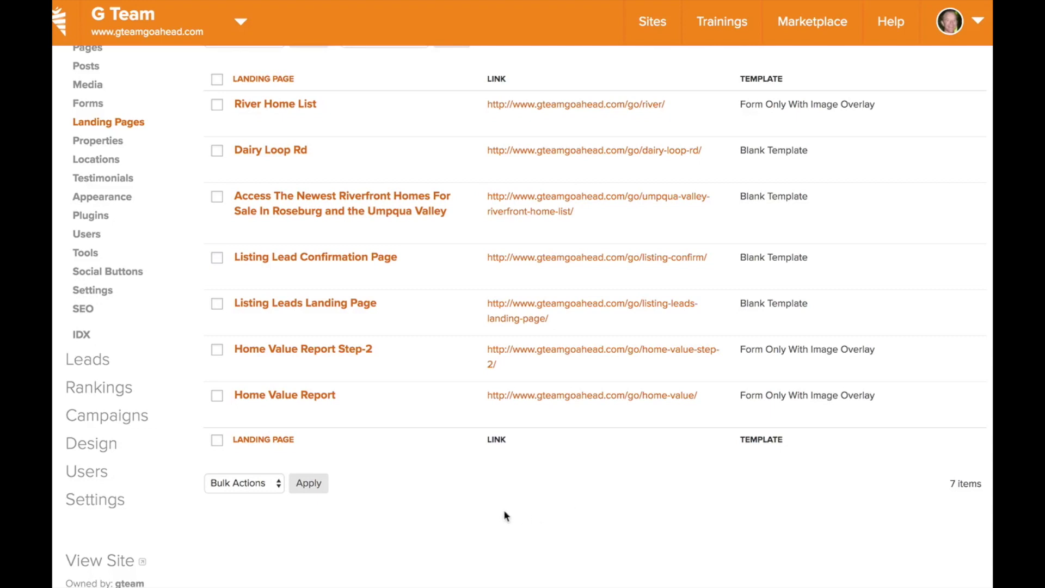
{"action": "mouse_move", "coordinate": [311, 351]}
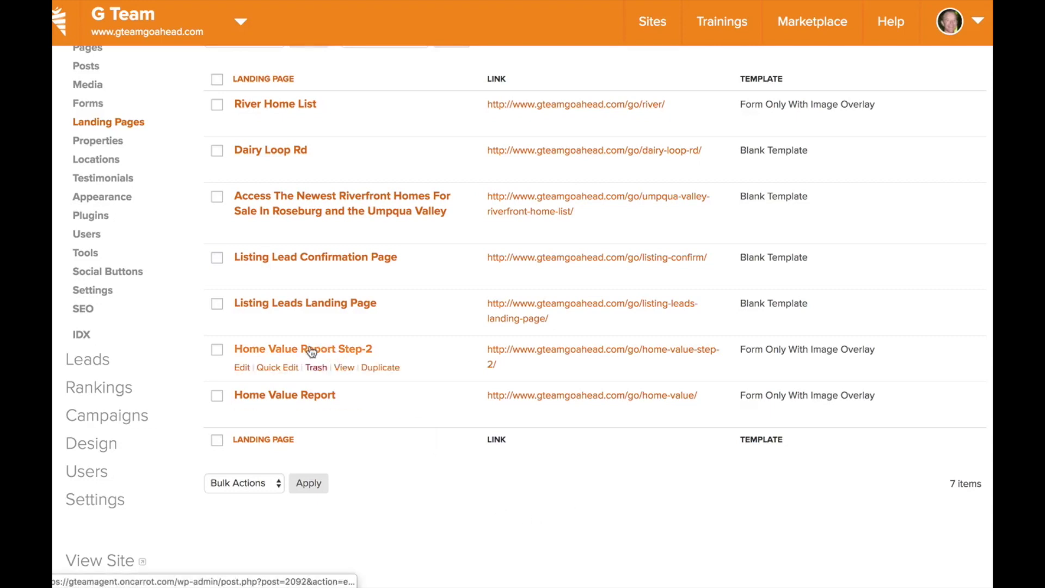
View the live Home Value Report Step-2 page and highlight its heading.
{"action": "left_click", "coordinate": [345, 368]}
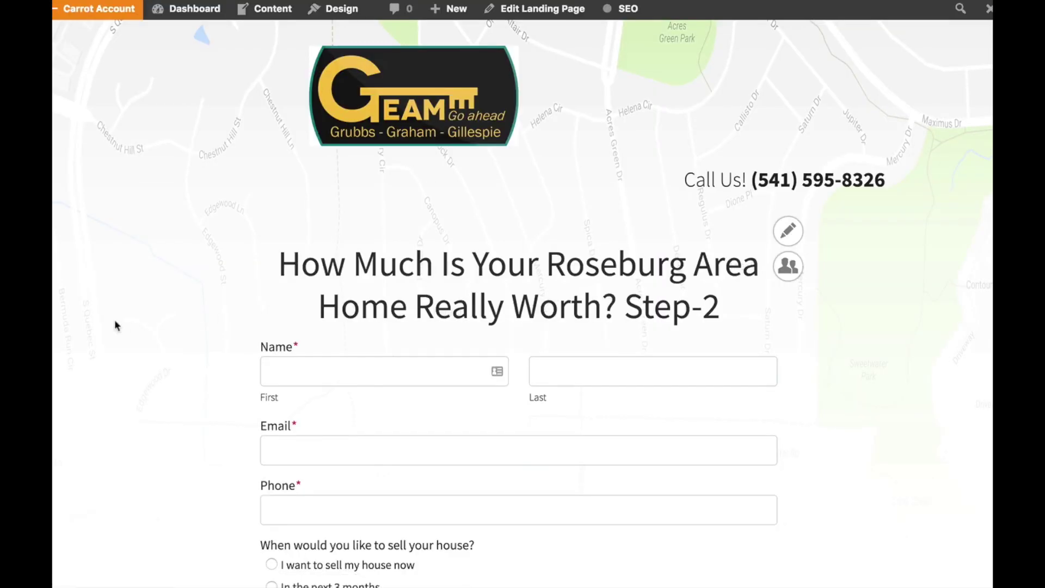
{"action": "scroll", "coordinate": [150, 296], "scroll_direction": "down", "scroll_amount": 4}
{"action": "scroll", "coordinate": [149, 296], "scroll_direction": "up", "scroll_amount": 4}
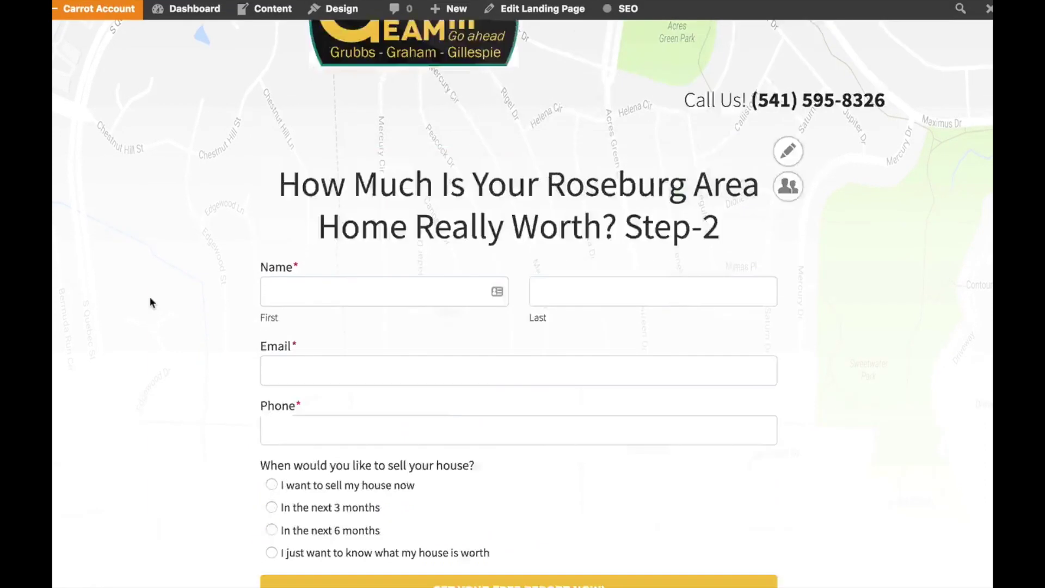
{"action": "mouse_move", "coordinate": [354, 265]}
{"action": "left_mouse_down"}
{"action": "mouse_move", "coordinate": [665, 303]}
{"action": "mouse_move", "coordinate": [510, 305]}
{"action": "mouse_move", "coordinate": [387, 256]}
{"action": "mouse_move", "coordinate": [347, 258]}
{"action": "left_mouse_up"}
{"action": "left_click", "coordinate": [665, 302]}
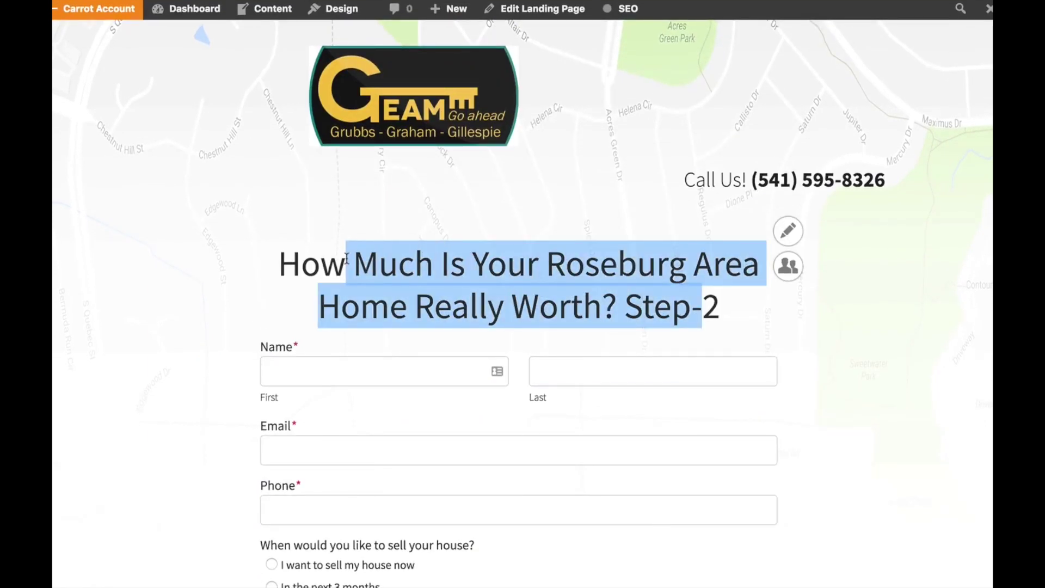
{"action": "left_click", "coordinate": [346, 258]}
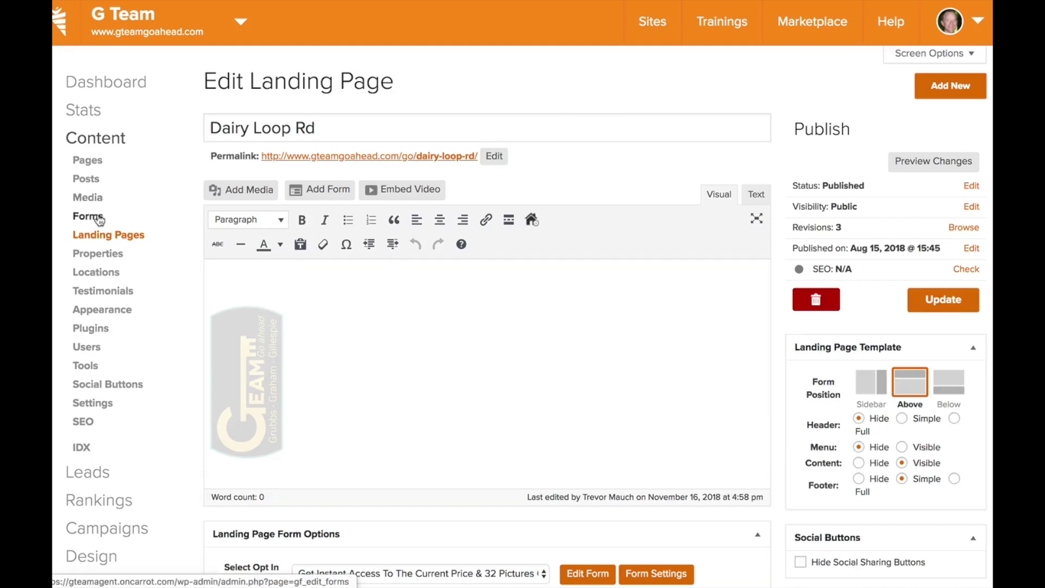
Confirm the 'Get Instant Access' form redirects to /go/listing-confirm/, then return to the dashboard.
{"action": "scroll", "coordinate": [675, 403], "scroll_direction": "down", "scroll_amount": 2}
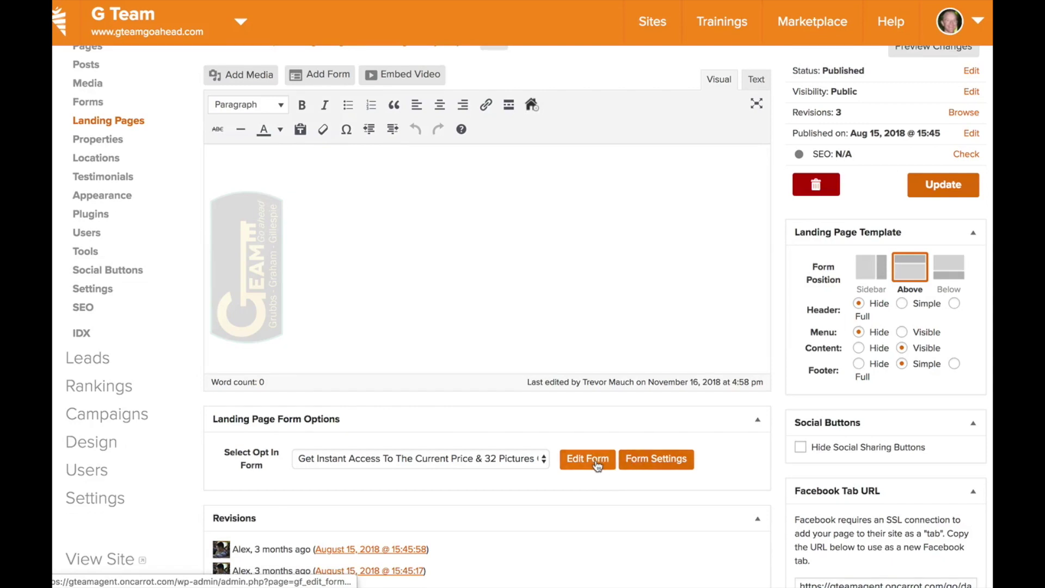
{"action": "left_click", "coordinate": [646, 458]}
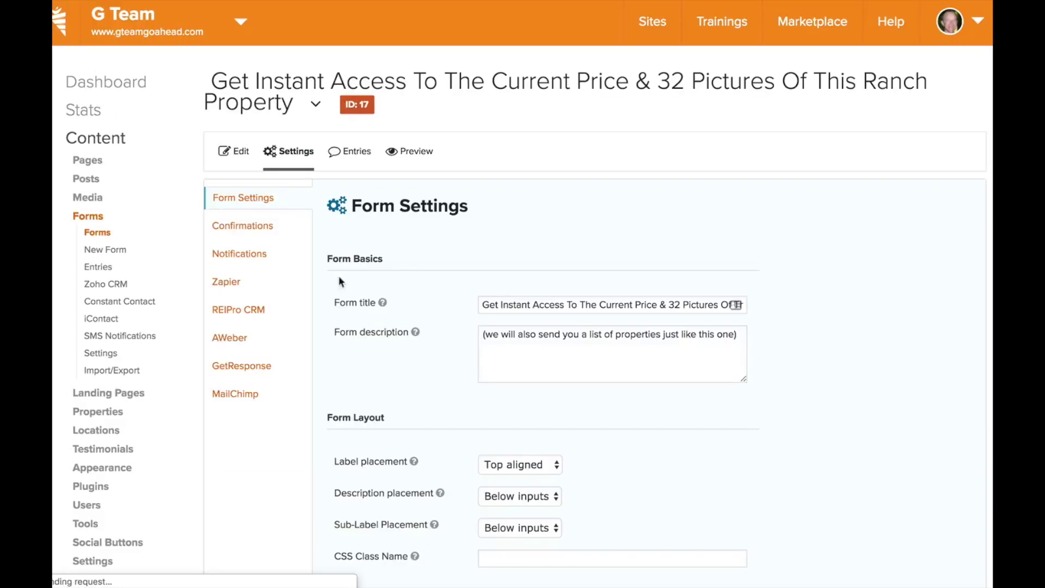
{"action": "left_click", "coordinate": [256, 231]}
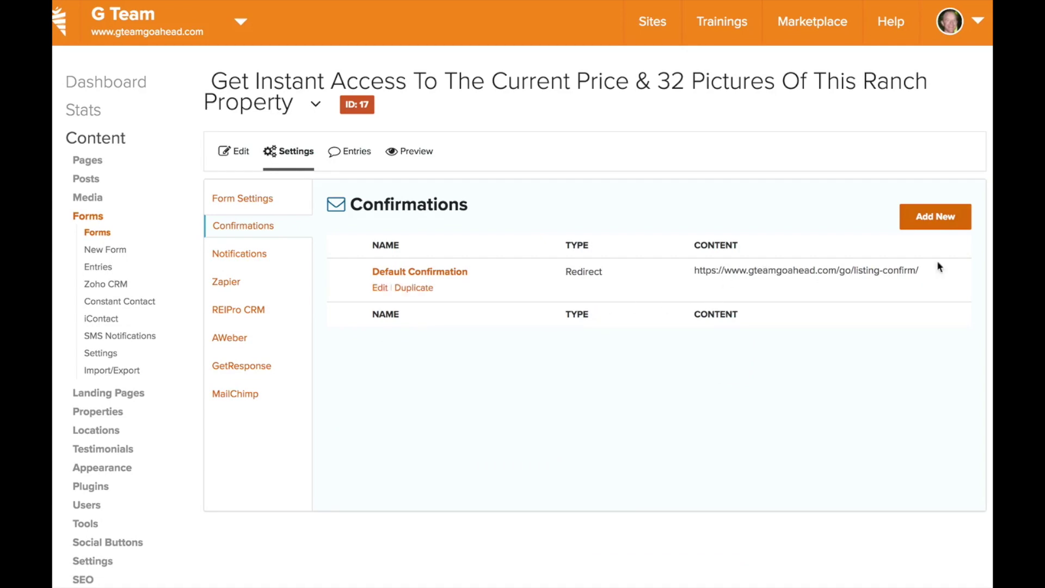
{"action": "left_click_drag", "start_coordinate": [918, 271], "coordinate": [705, 274]}
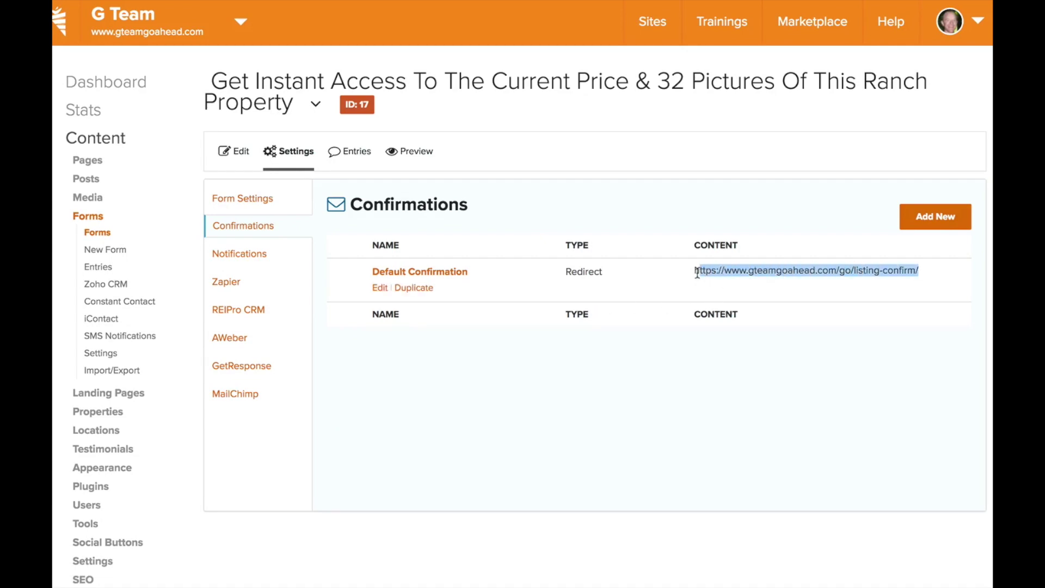
{"action": "left_click", "coordinate": [697, 272]}
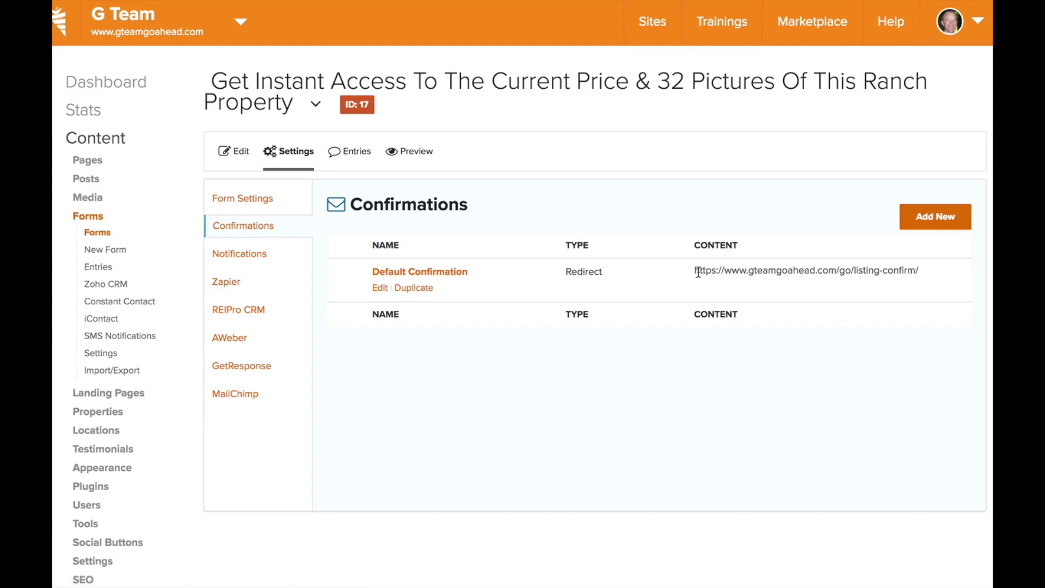
{"action": "left_click_drag", "start_coordinate": [698, 272], "coordinate": [930, 278]}
{"action": "left_click", "coordinate": [932, 278]}
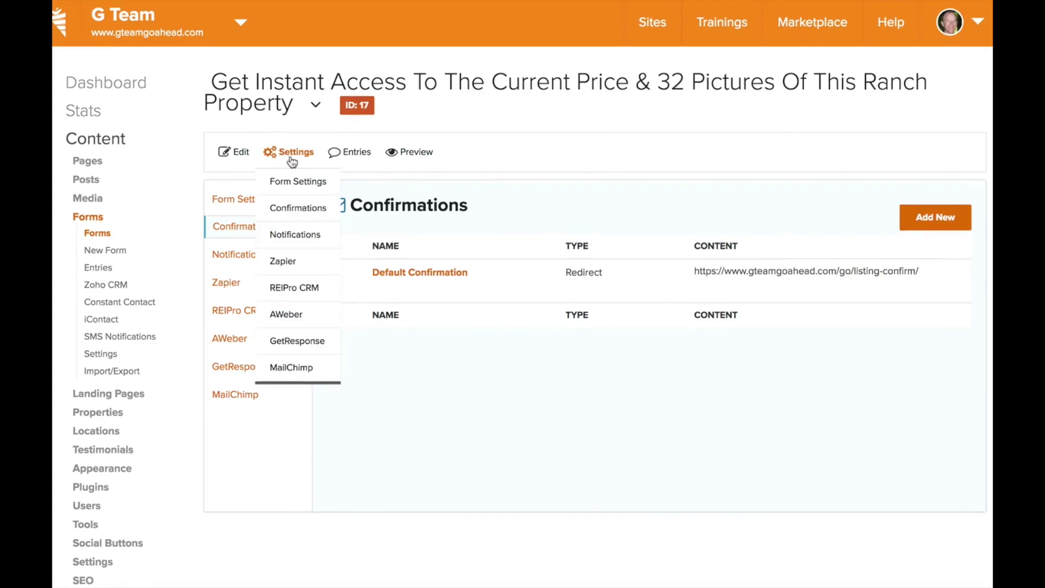
{"action": "left_click", "coordinate": [103, 92]}
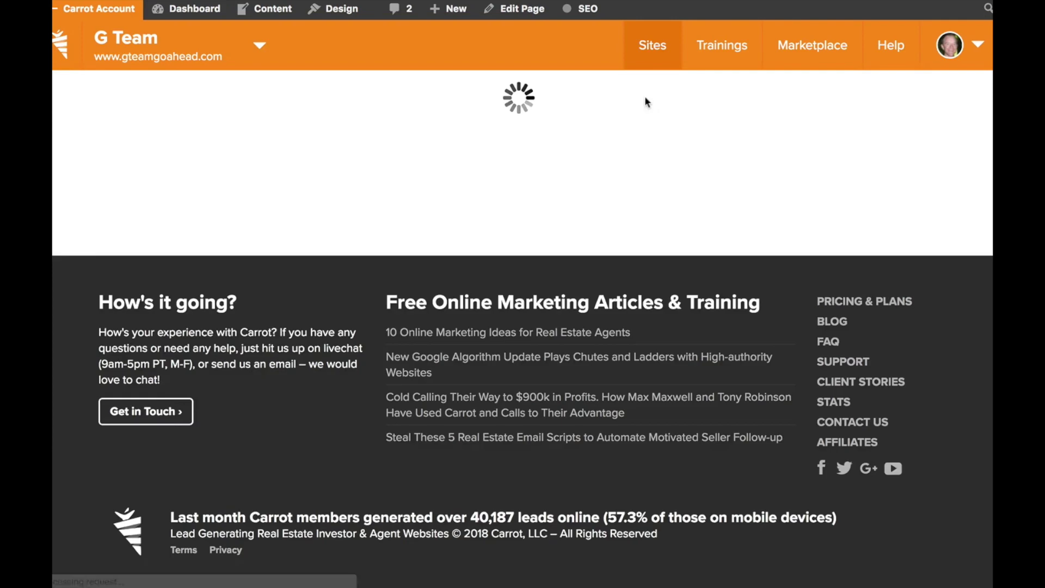